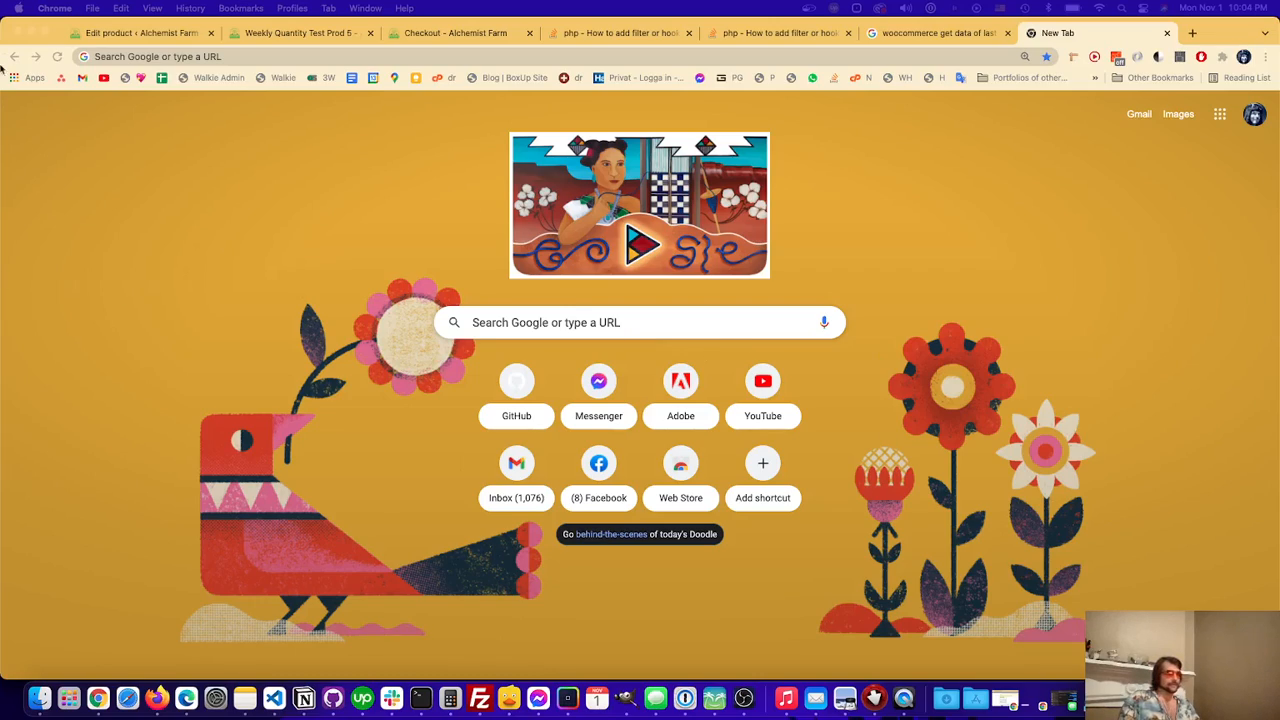
Switch Chrome to the Weekly Quantity Test Prod 5 product page tab.
click(272, 236)
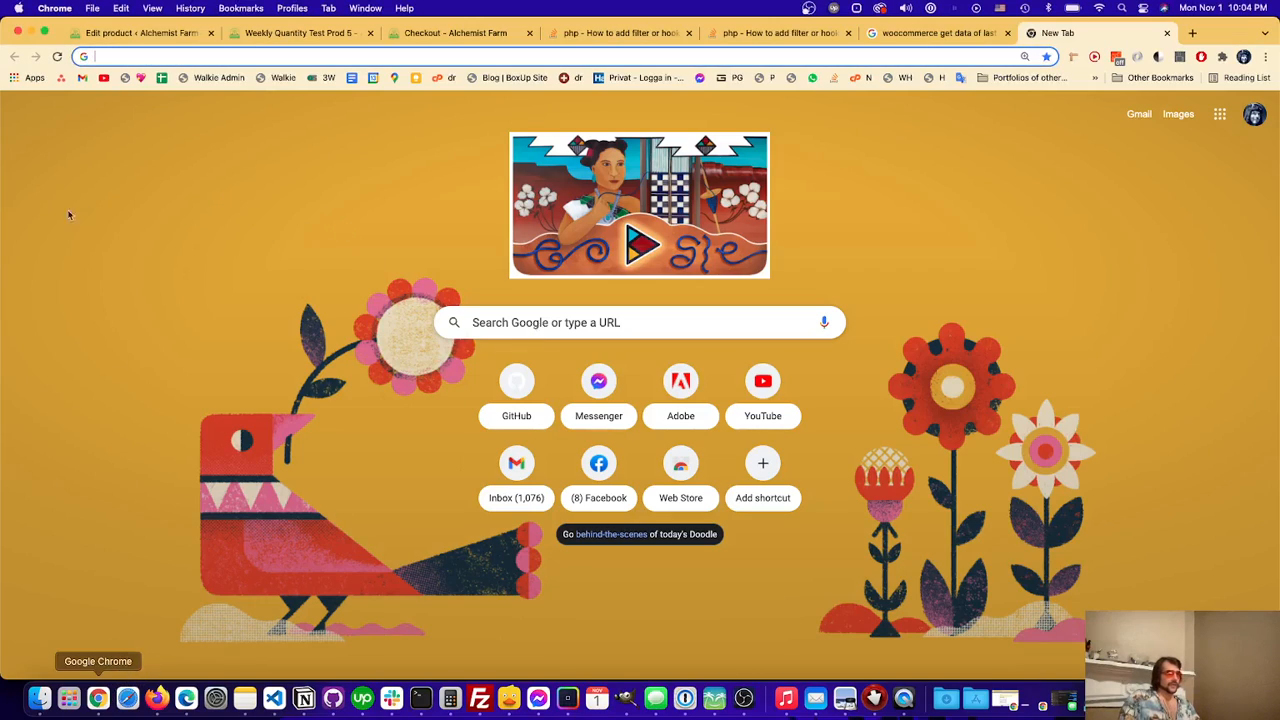
click(455, 33)
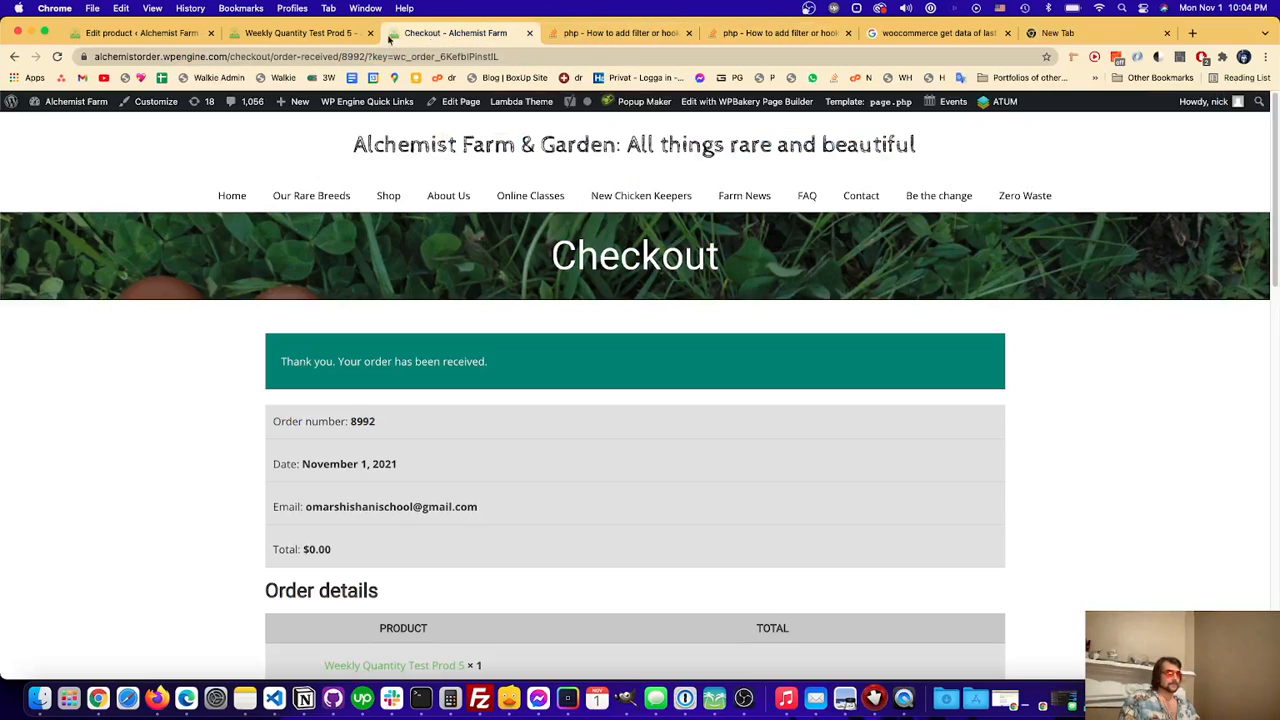
click(300, 33)
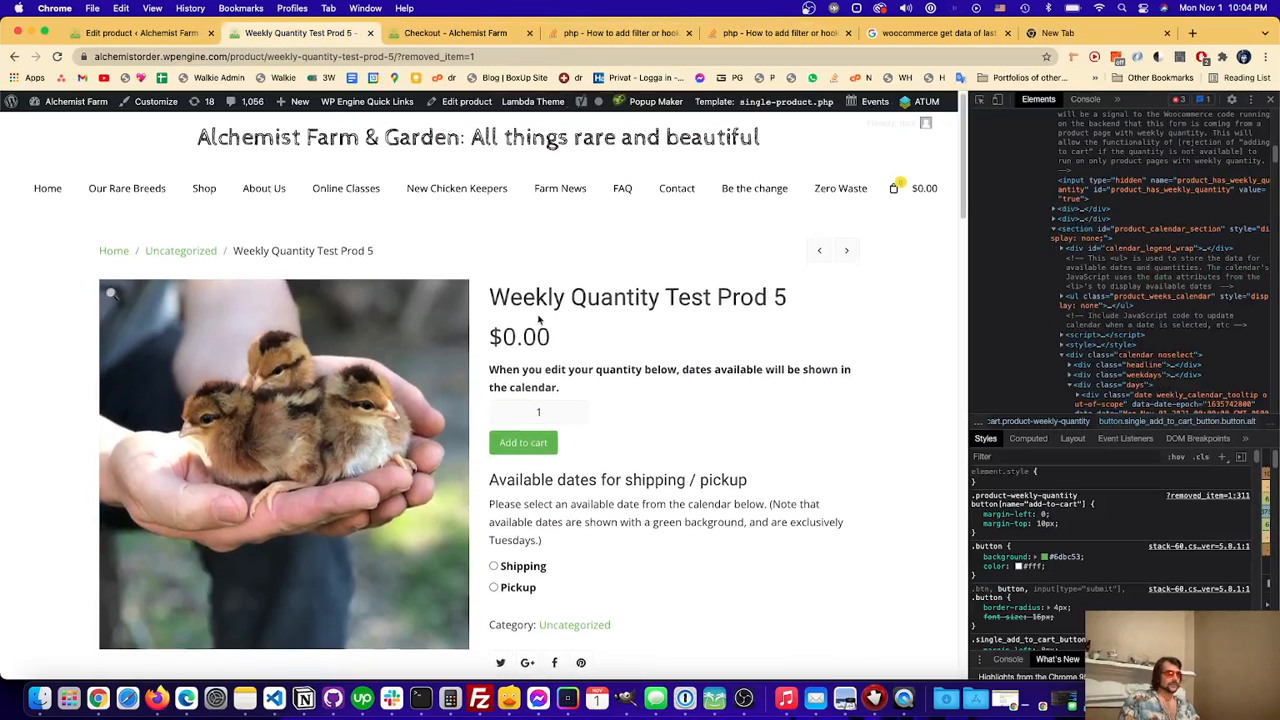
scroll(537, 318, down, 1)
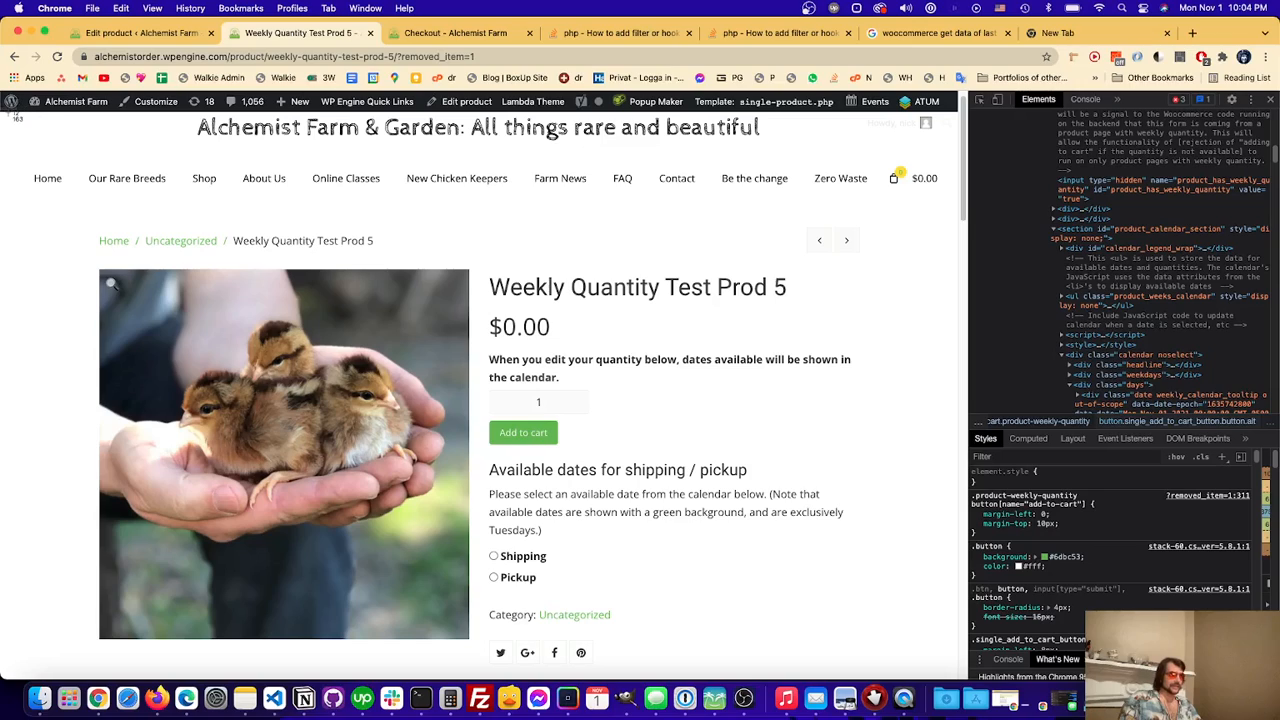
Capture two area screenshots of the product page with Cmd+Shift+4.
mouse_move(16, 117)
mouse_down()
mouse_move(1040, 685)
mouse_move(1108, 670)
mouse_up()
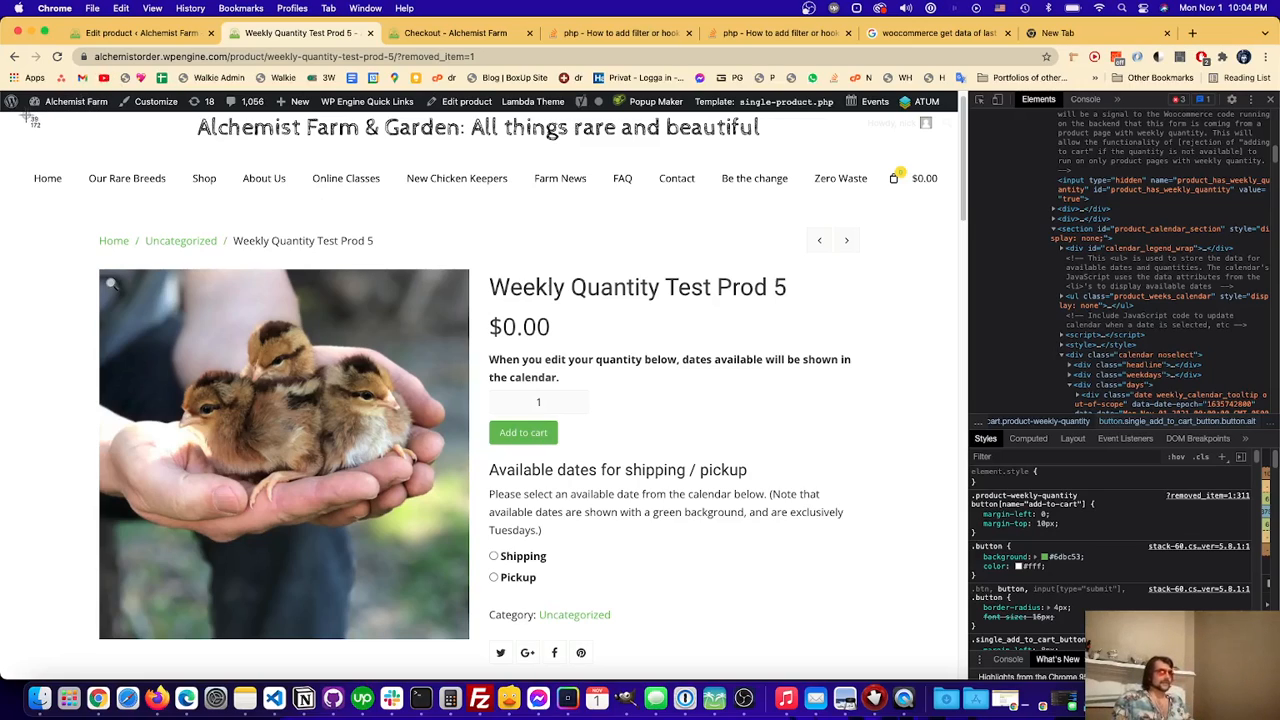
drag(26, 118, 1196, 612)
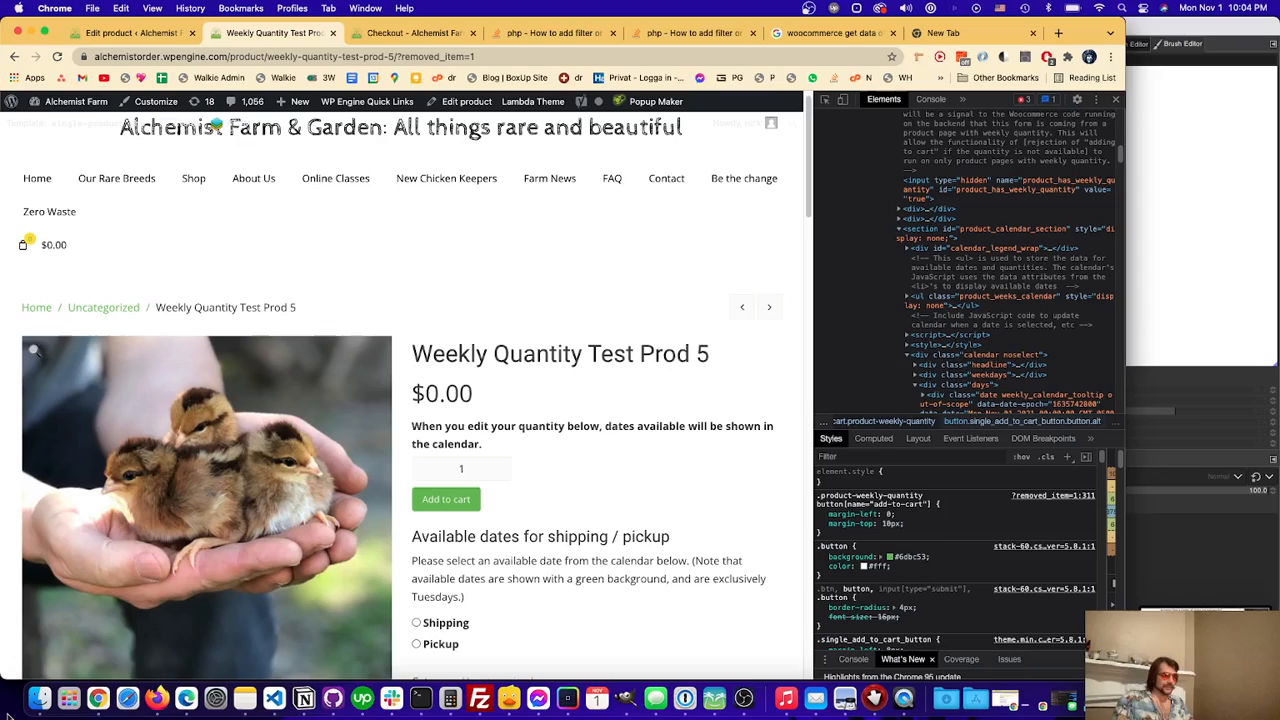
Bring GIMP forward and shrink the Finder window beside it.
click(625, 700)
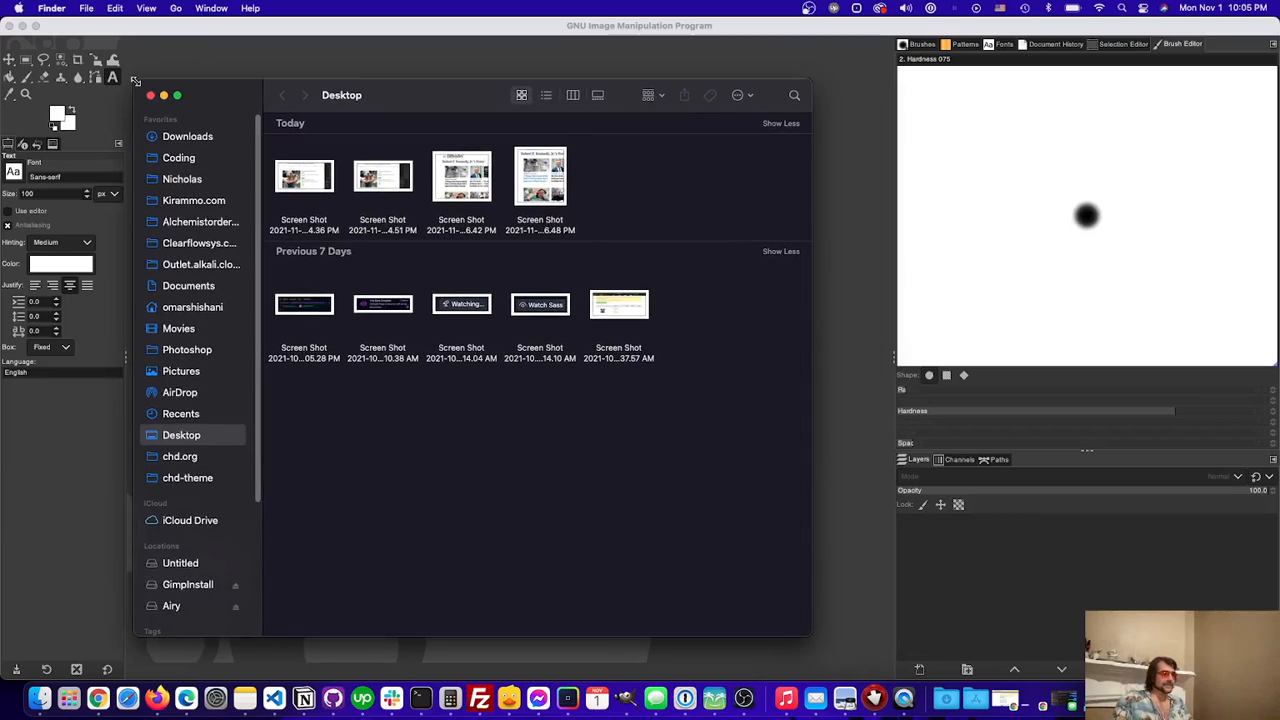
drag(135, 81, 34, 212)
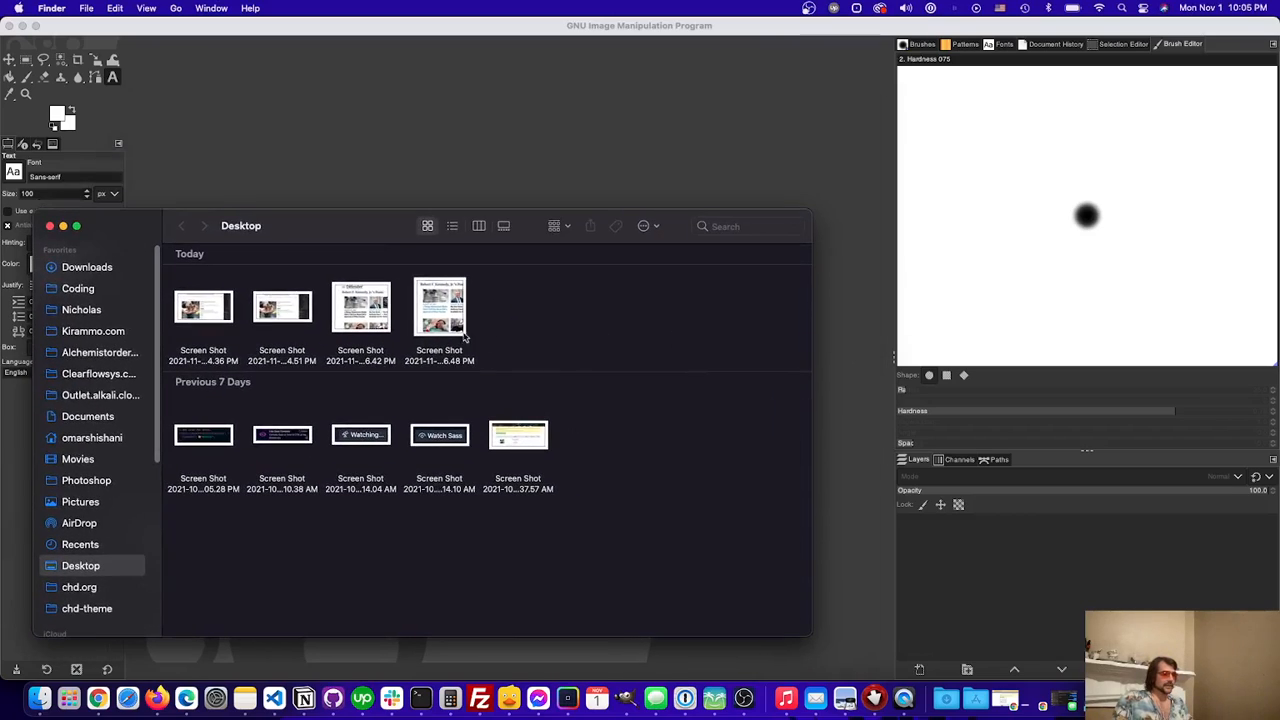
Select the two newest Desktop screenshots and drag them toward GIMP.
click(282, 308)
click(204, 308)
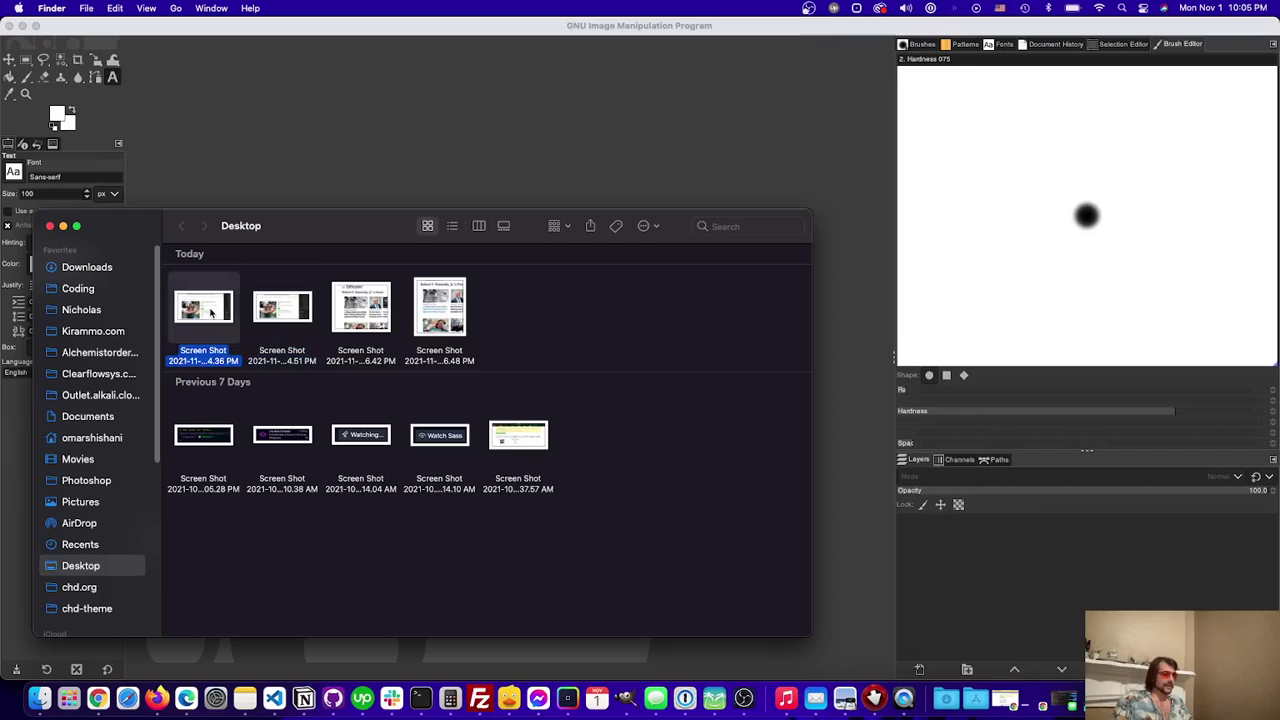
super+click(282, 308)
drag(282, 308, 1010, 578)
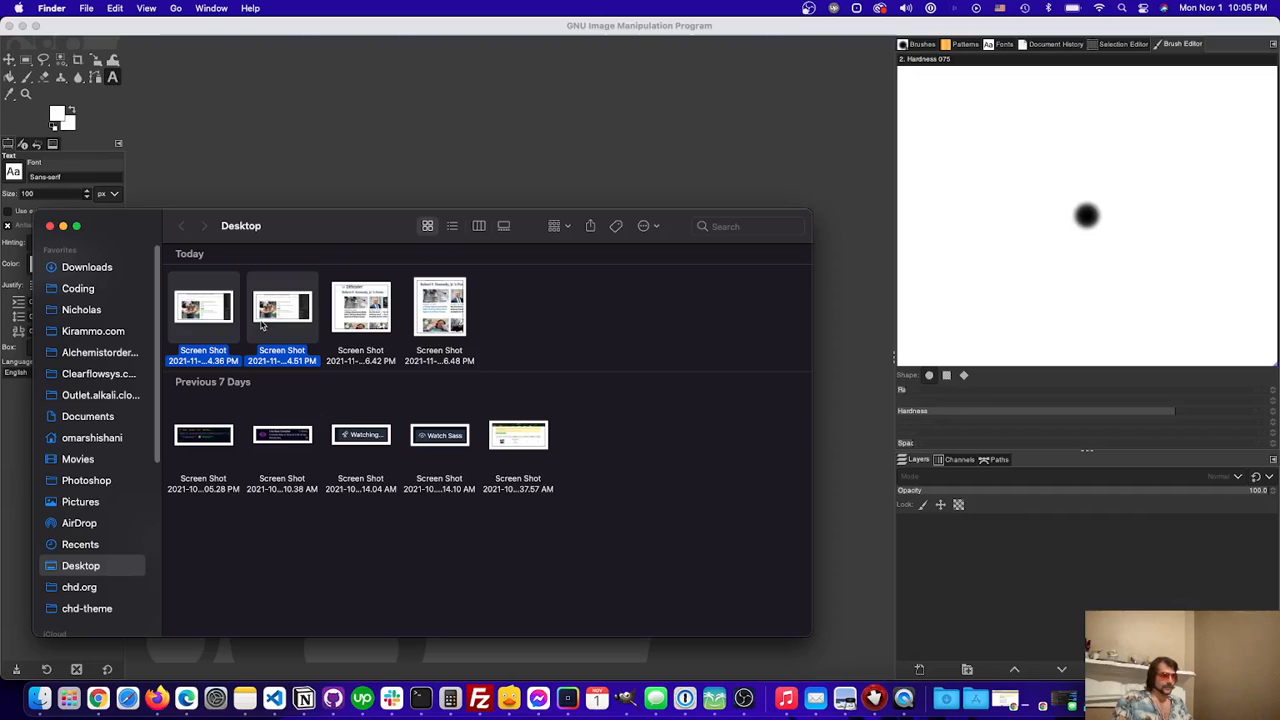
Start File > Open as Layers in GIMP and browse to the Desktop folder.
click(325, 180)
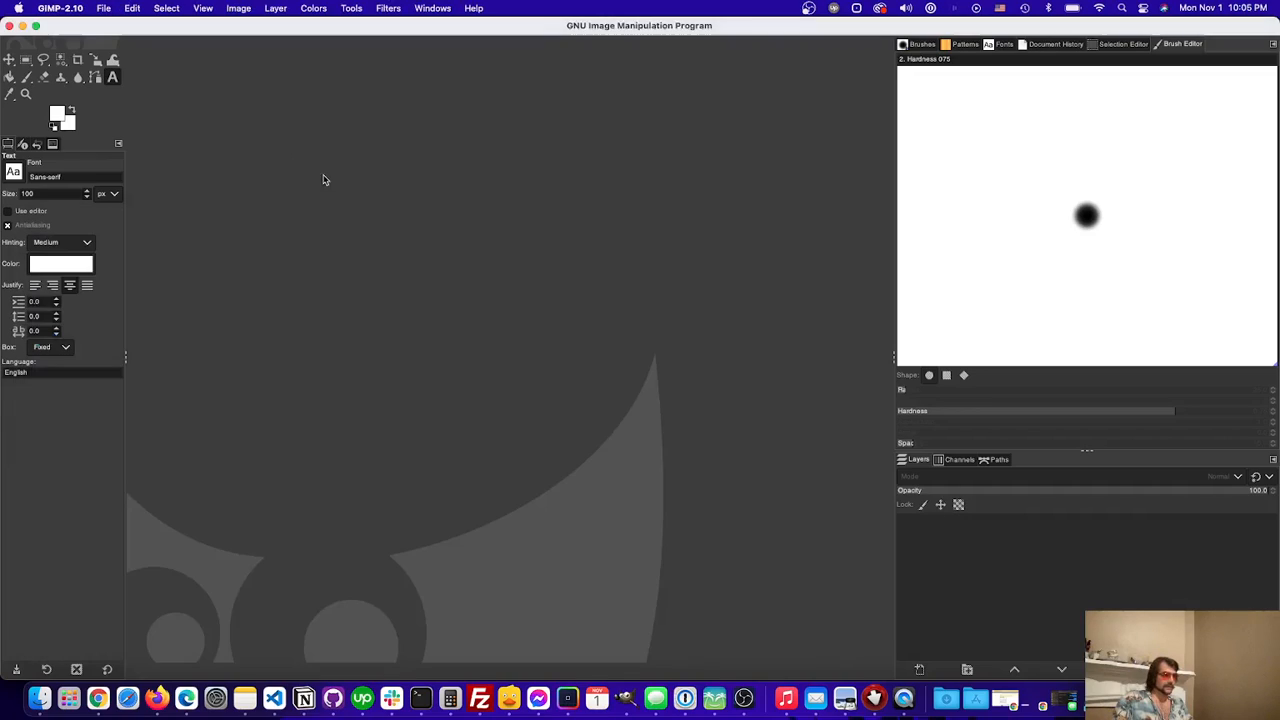
click(103, 8)
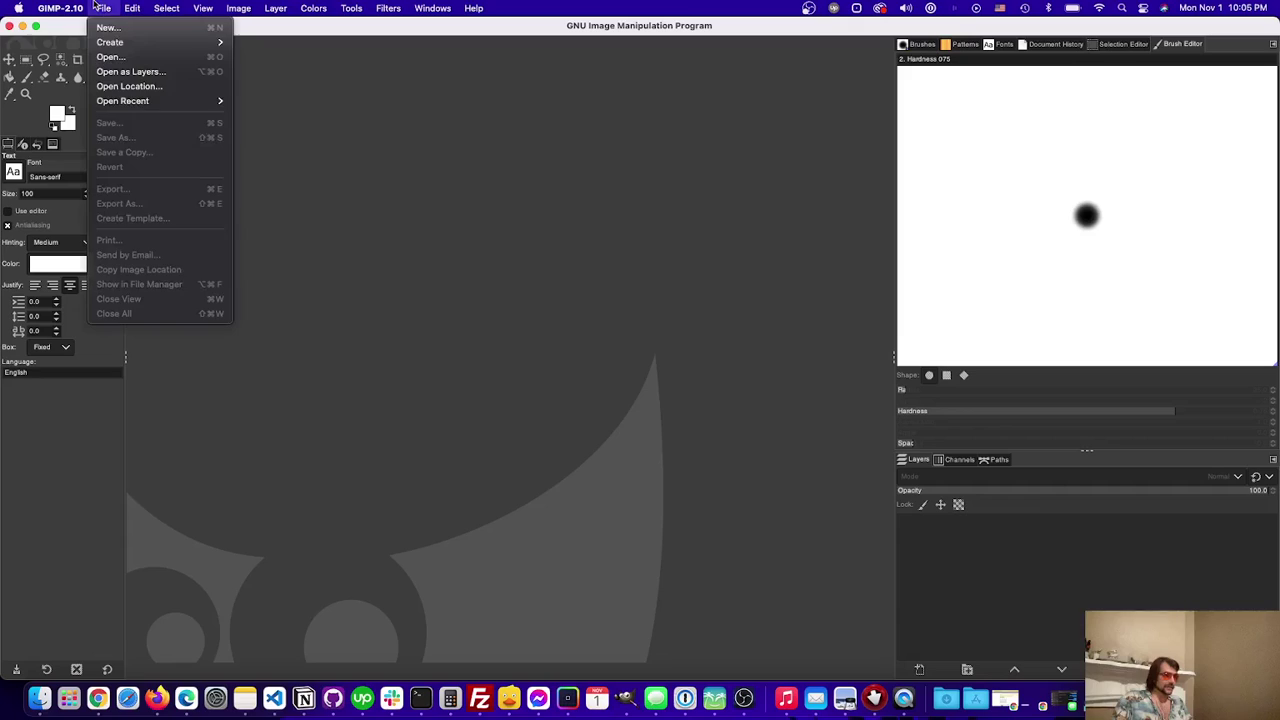
click(131, 71)
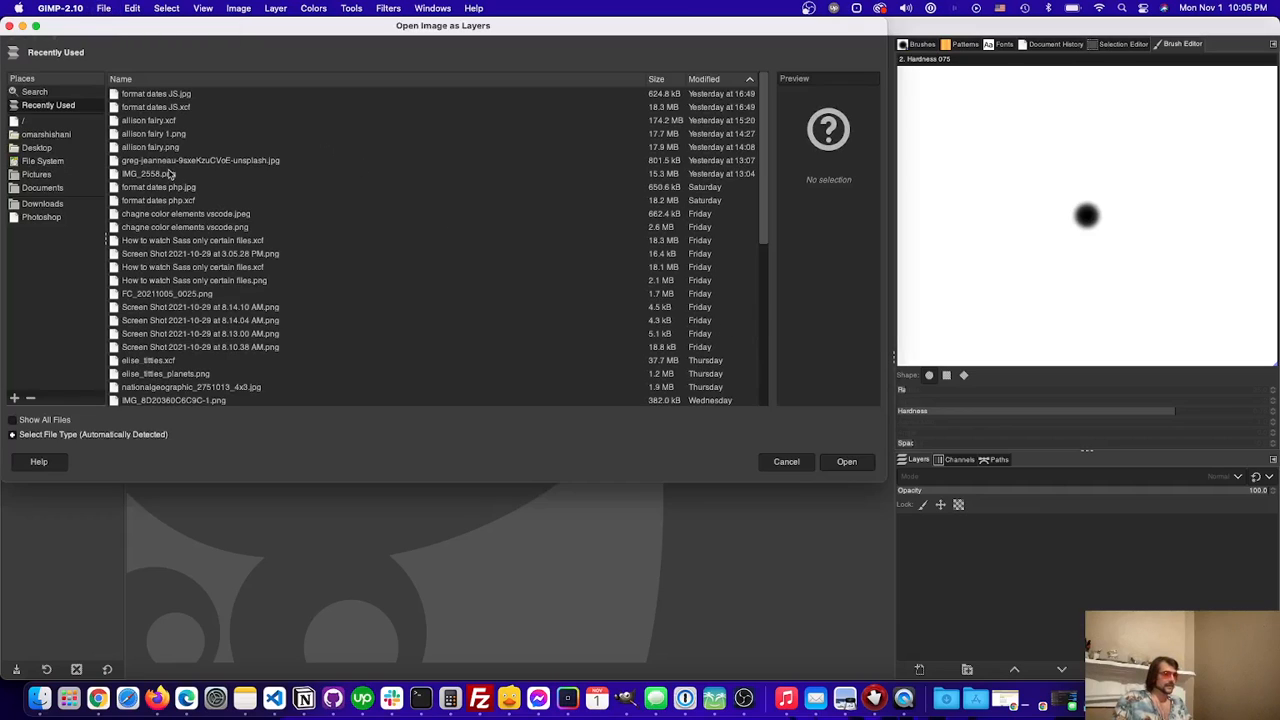
click(43, 188)
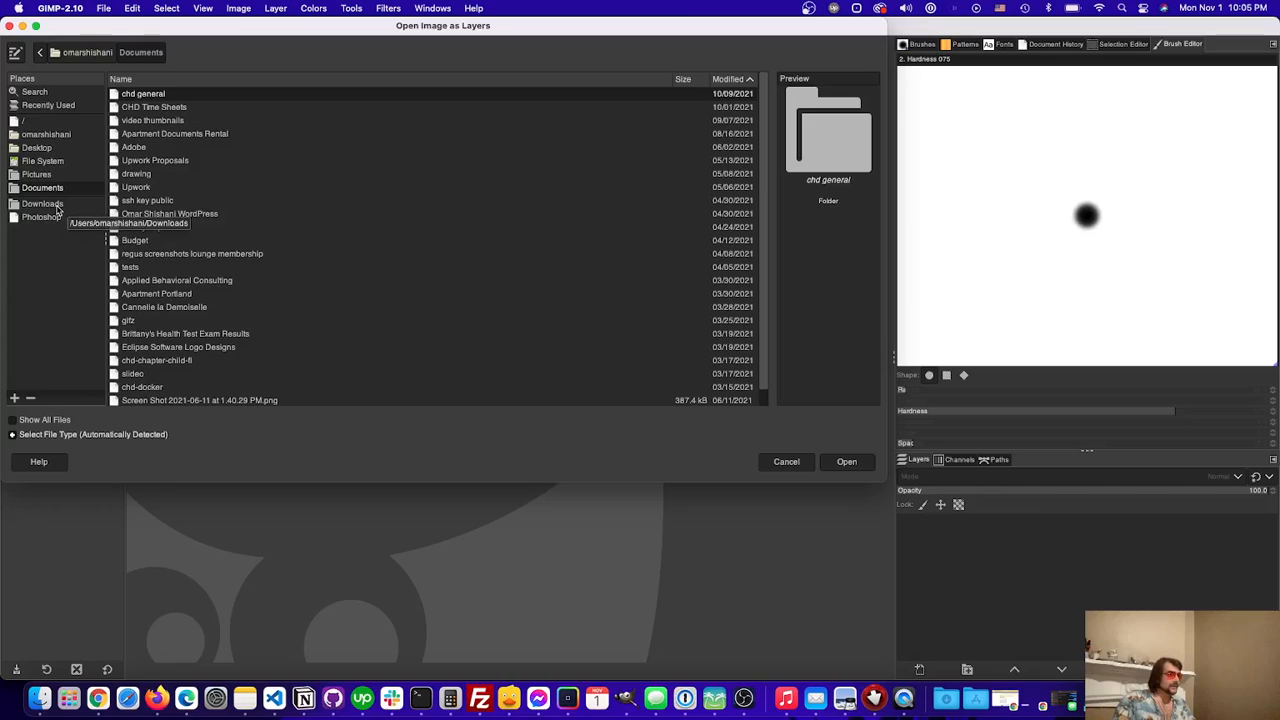
click(37, 147)
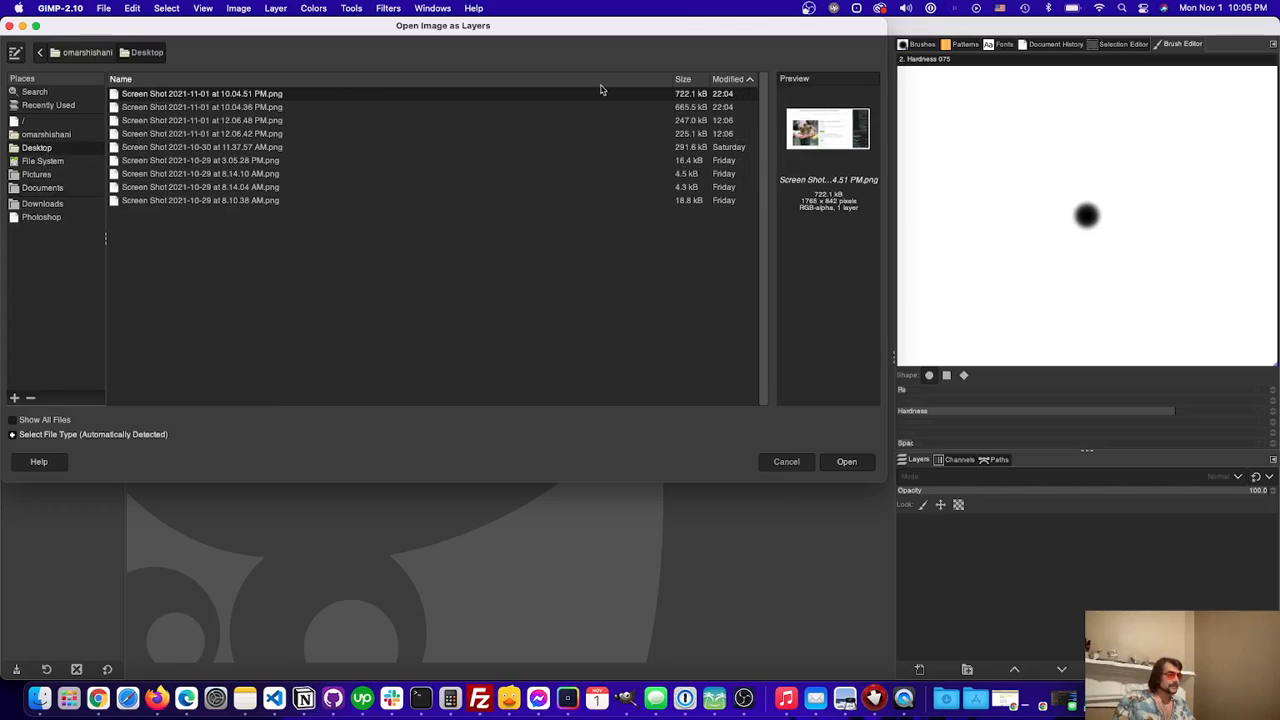
Sort by Modified newest-first, select the two latest screenshots and open them as layers.
click(732, 79)
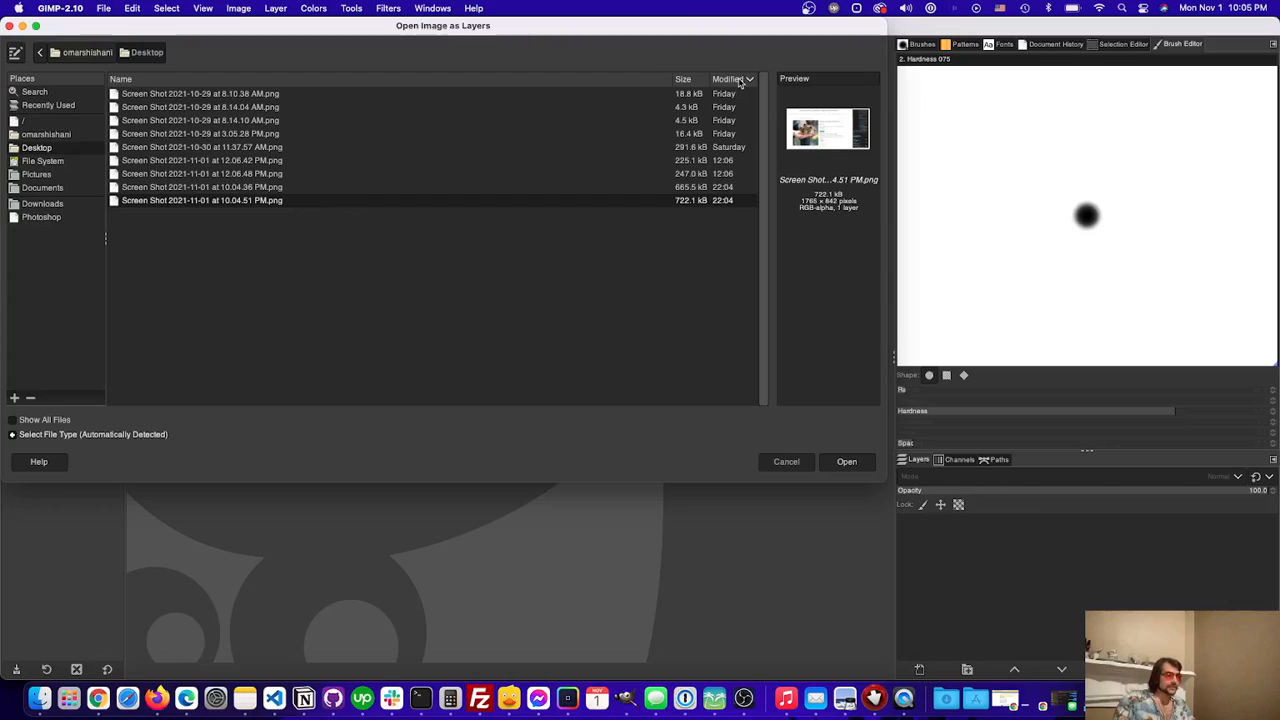
click(743, 81)
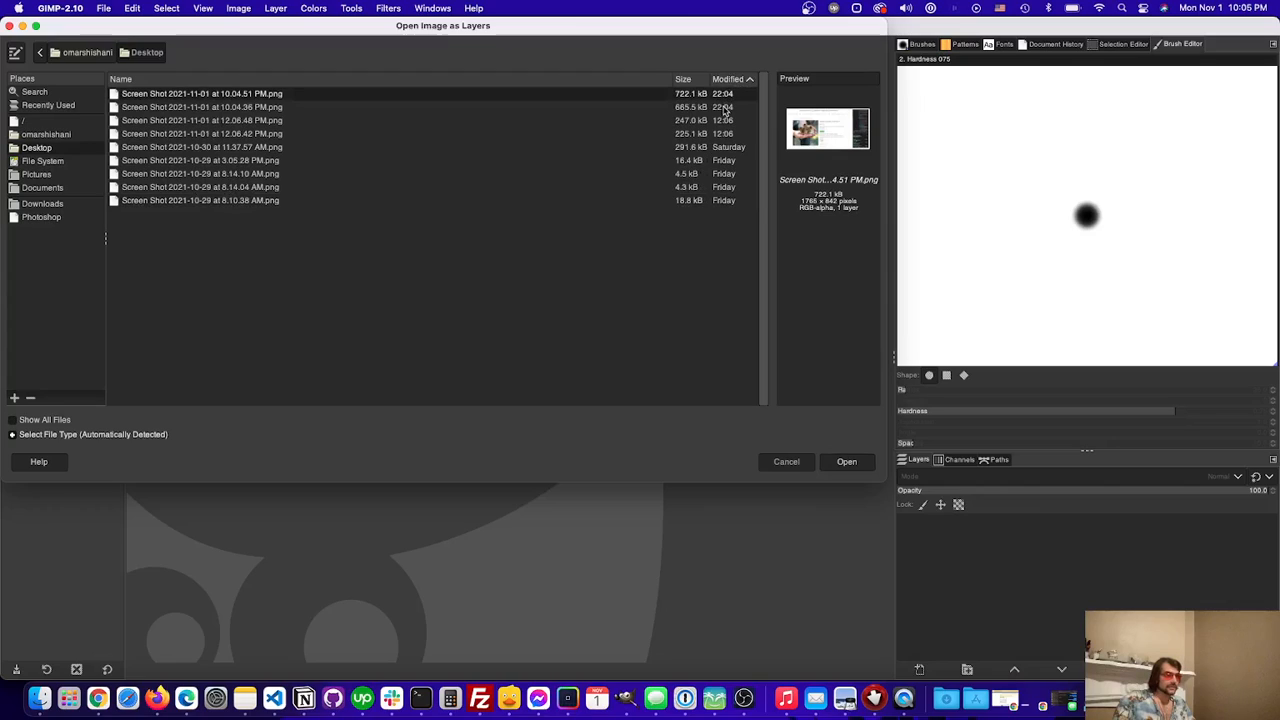
shift+click(724, 107)
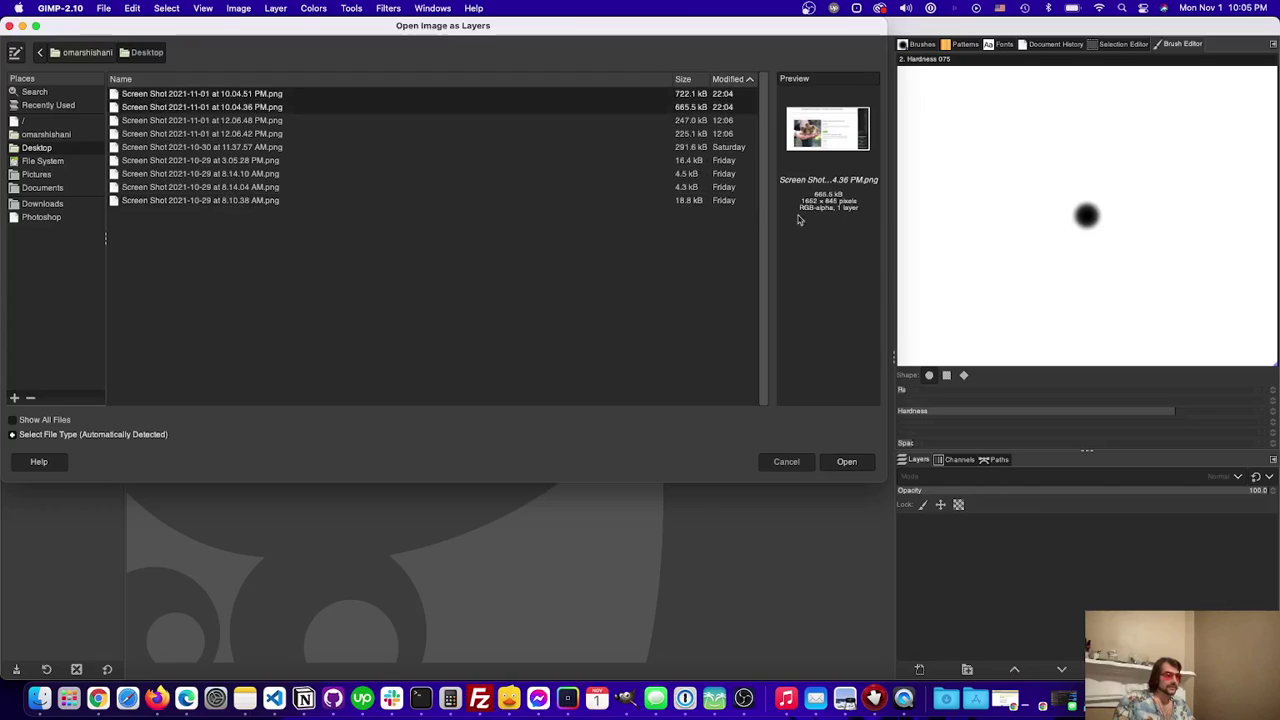
click(846, 461)
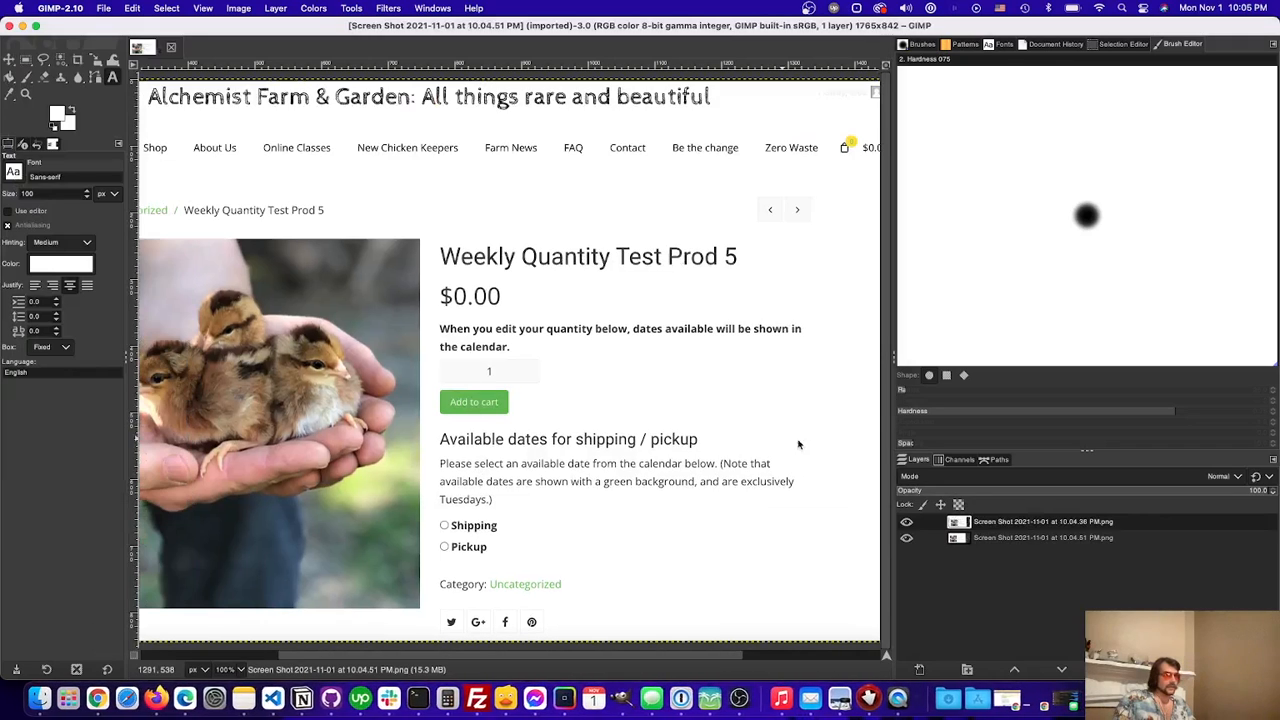
Check the two screenshot layers by toggling the bottom one's visibility, then activate the top layer.
click(1010, 540)
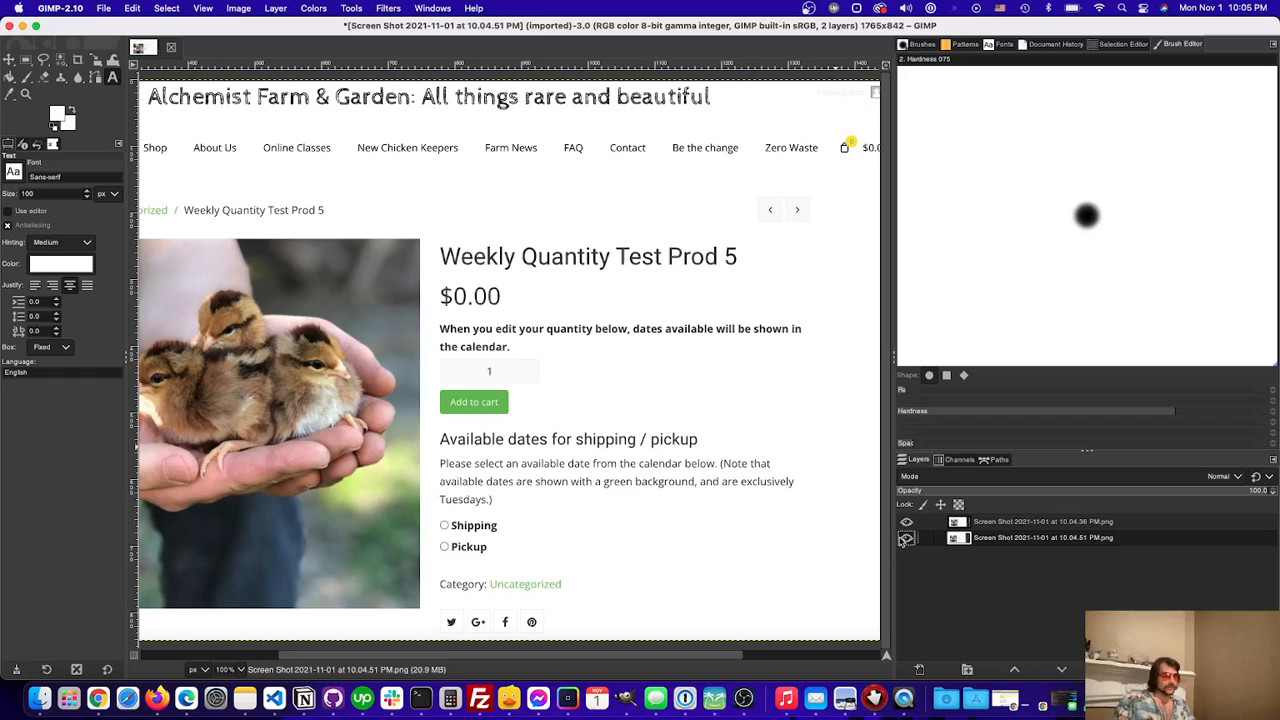
click(906, 522)
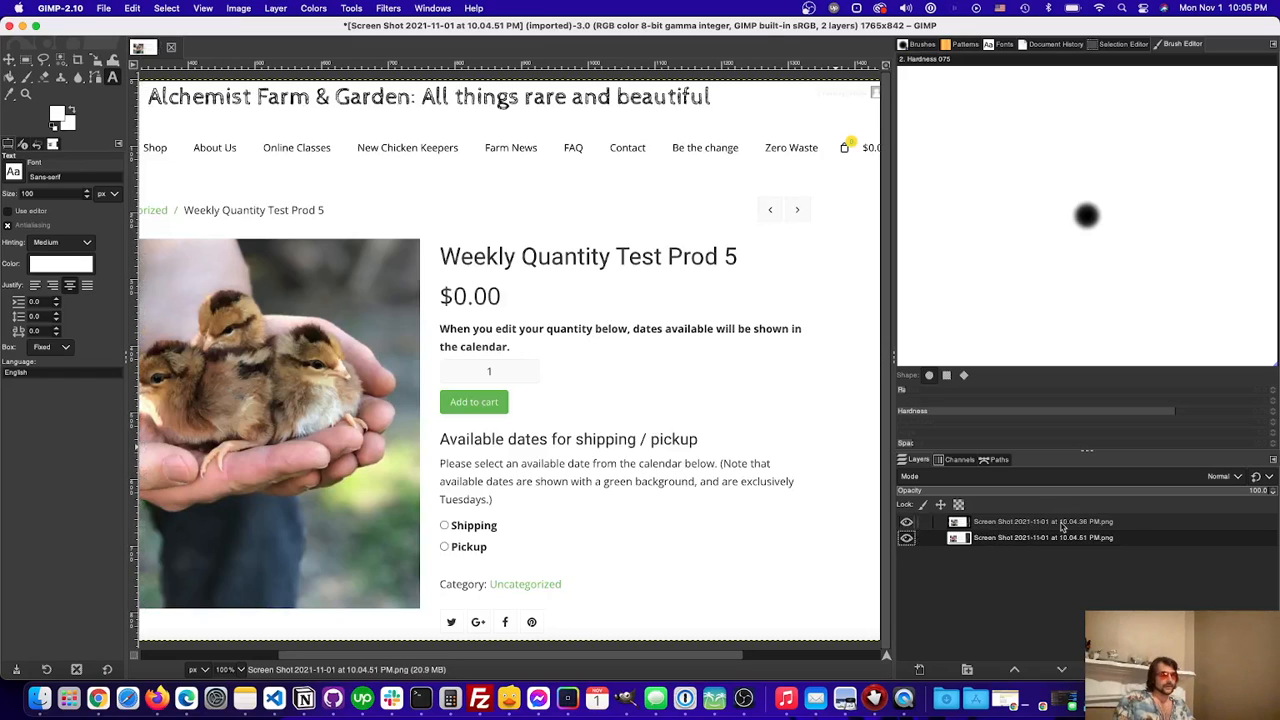
click(1138, 524)
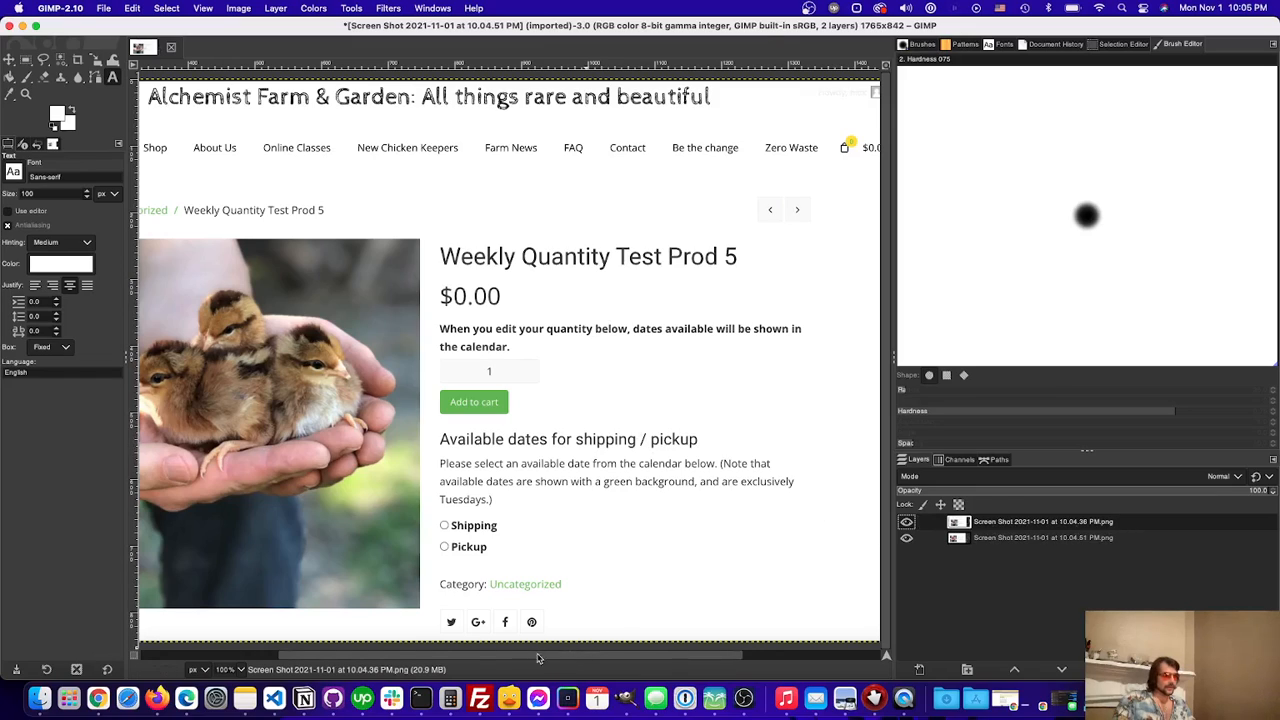
drag(538, 658, 543, 652)
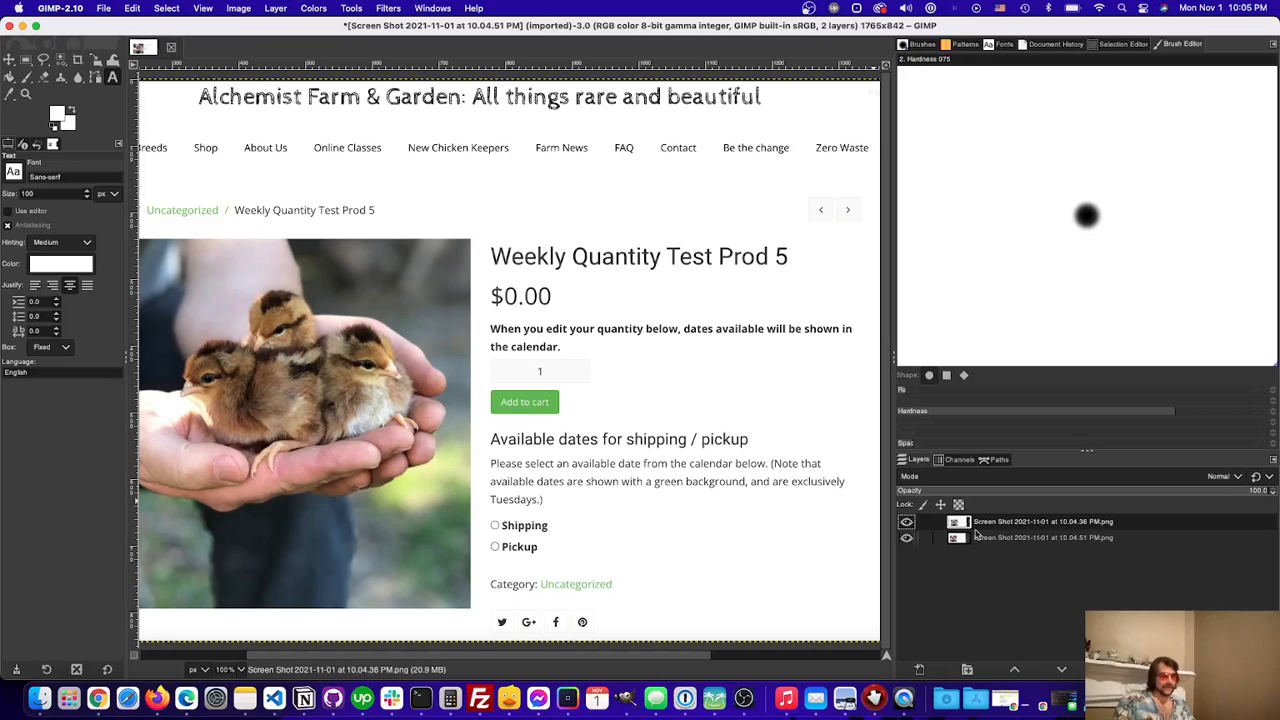
Rename the top layer 'new site' and the bottom layer 'old site', leaving new site selected.
double_click(1015, 523)
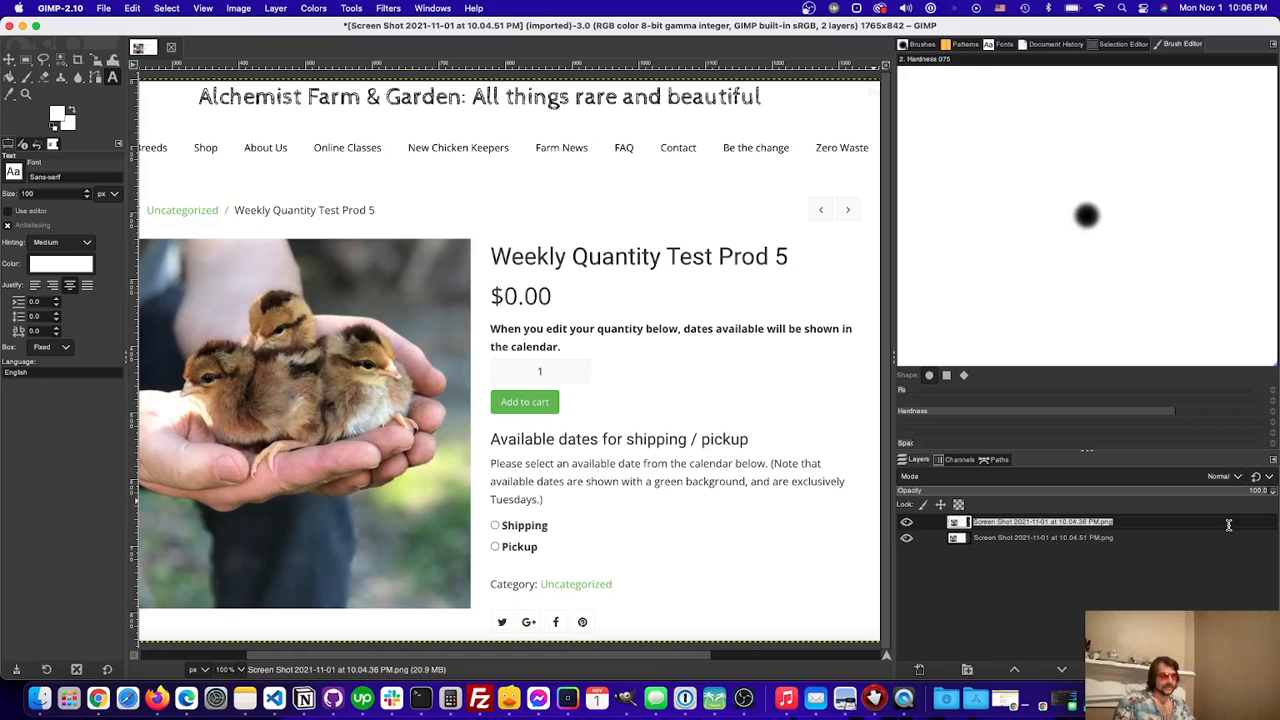
text(new site)
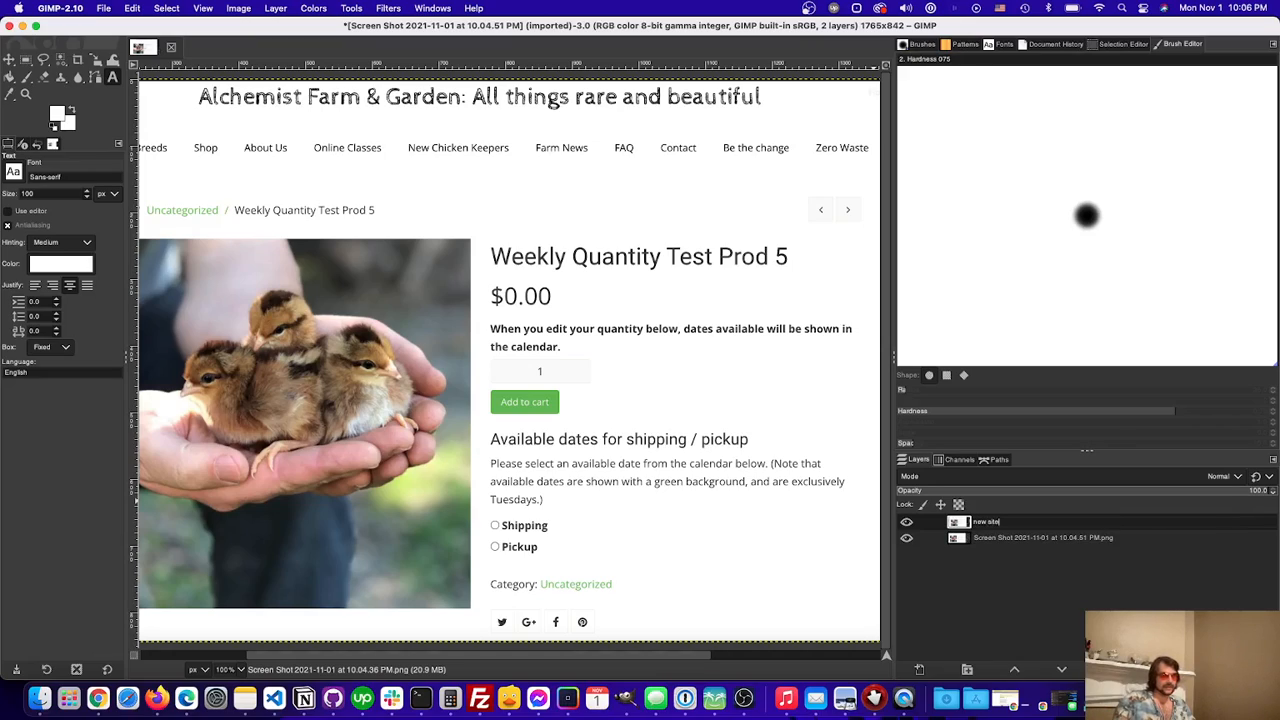
double_click(1044, 537)
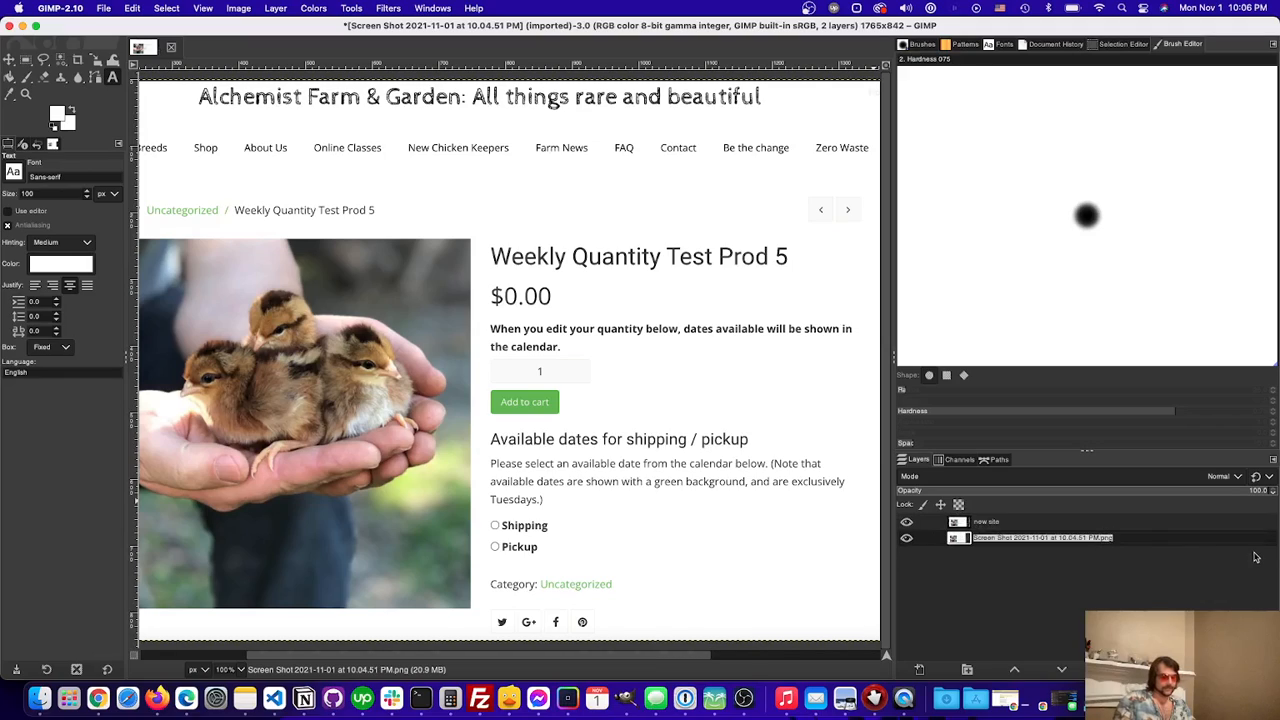
text(old site)
key(Return)
click(1125, 523)
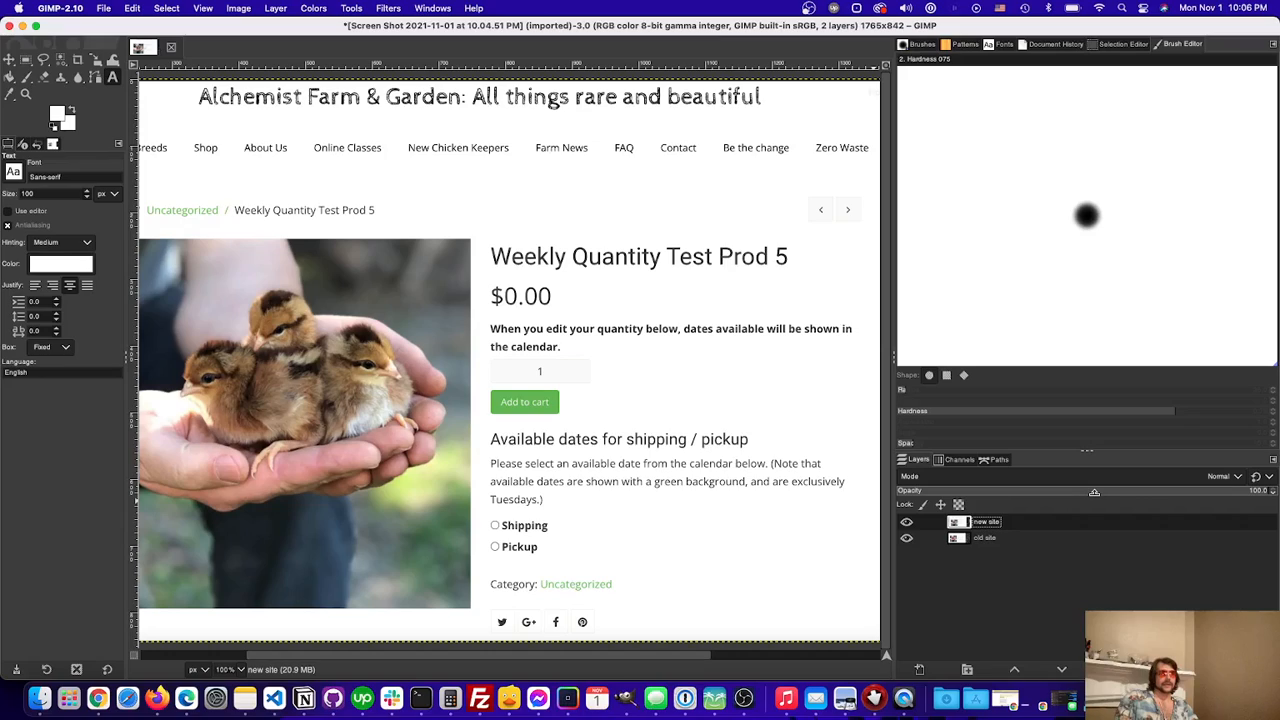
Set the new site layer's opacity to about 66 and move it partway over old site with the Move tool.
click(1094, 491)
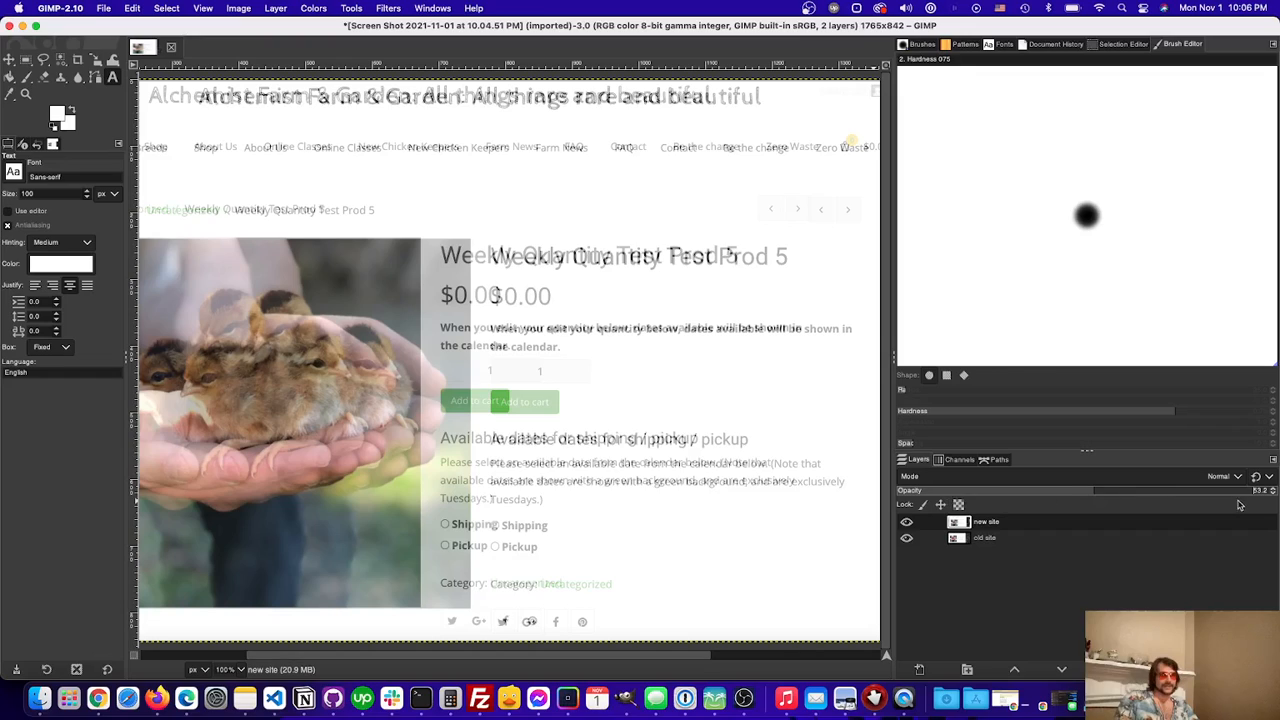
mouse_move(1143, 491)
mouse_down()
mouse_move(1270, 491)
mouse_move(1044, 491)
mouse_move(1240, 491)
mouse_move(1222, 491)
mouse_up()
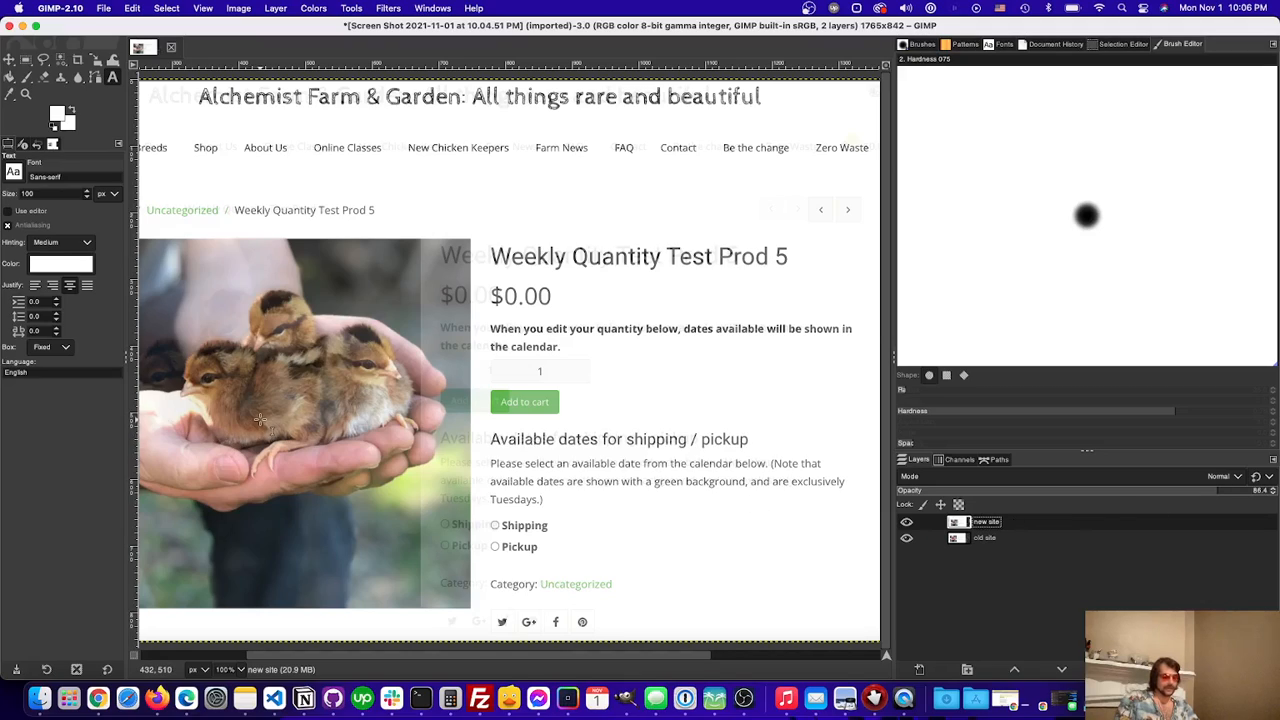
key(m)
mouse_move(296, 386)
mouse_down()
mouse_move(385, 370)
mouse_move(389, 358)
mouse_up()
scroll(224, 313, down, 2)
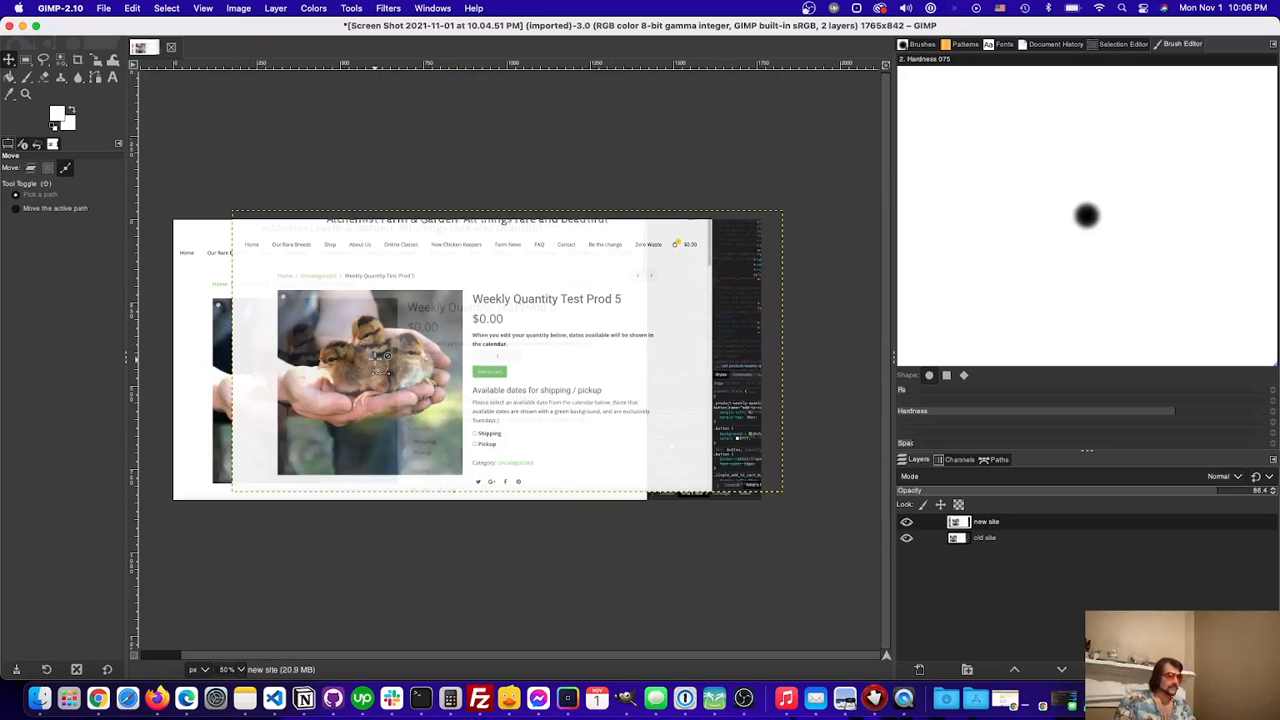
scroll(224, 313, down, 1)
scroll(224, 313, up, 1)
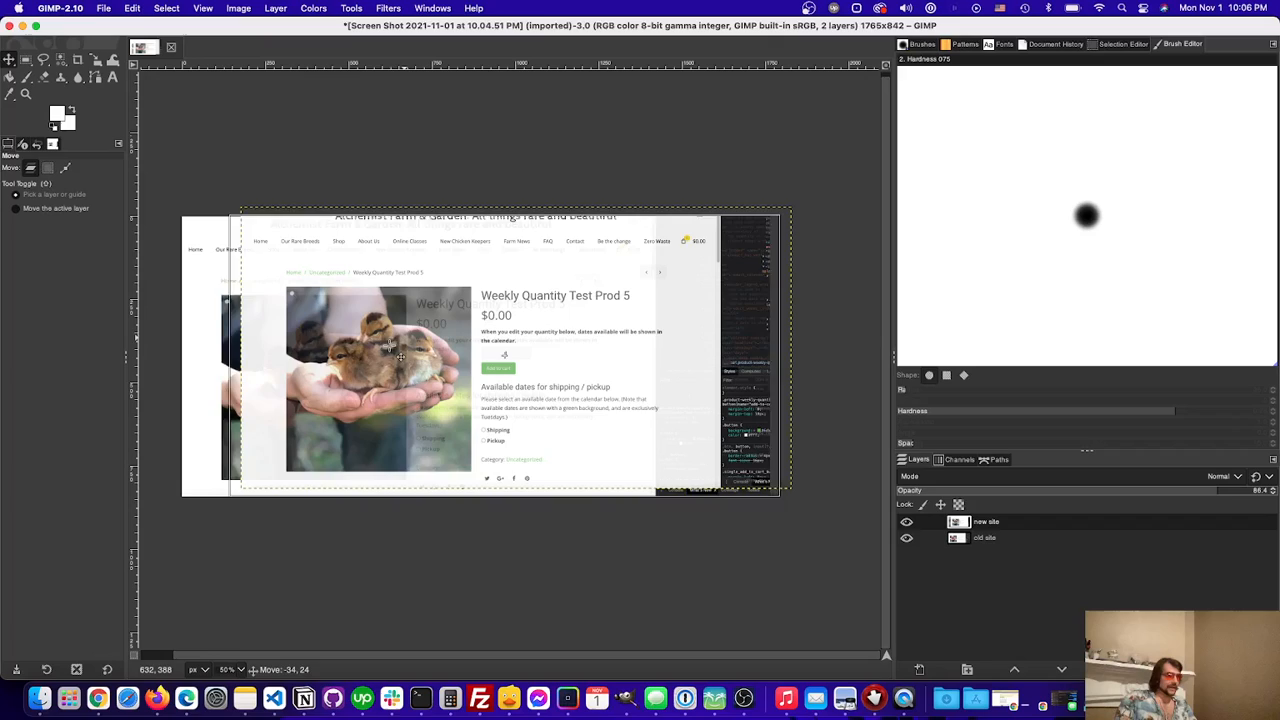
Drag the new site layer on the canvas toward alignment with the old site page.
mouse_move(200, 330)
mouse_down()
mouse_move(389, 358)
mouse_move(424, 292)
mouse_up()
scroll(389, 358, up, 1)
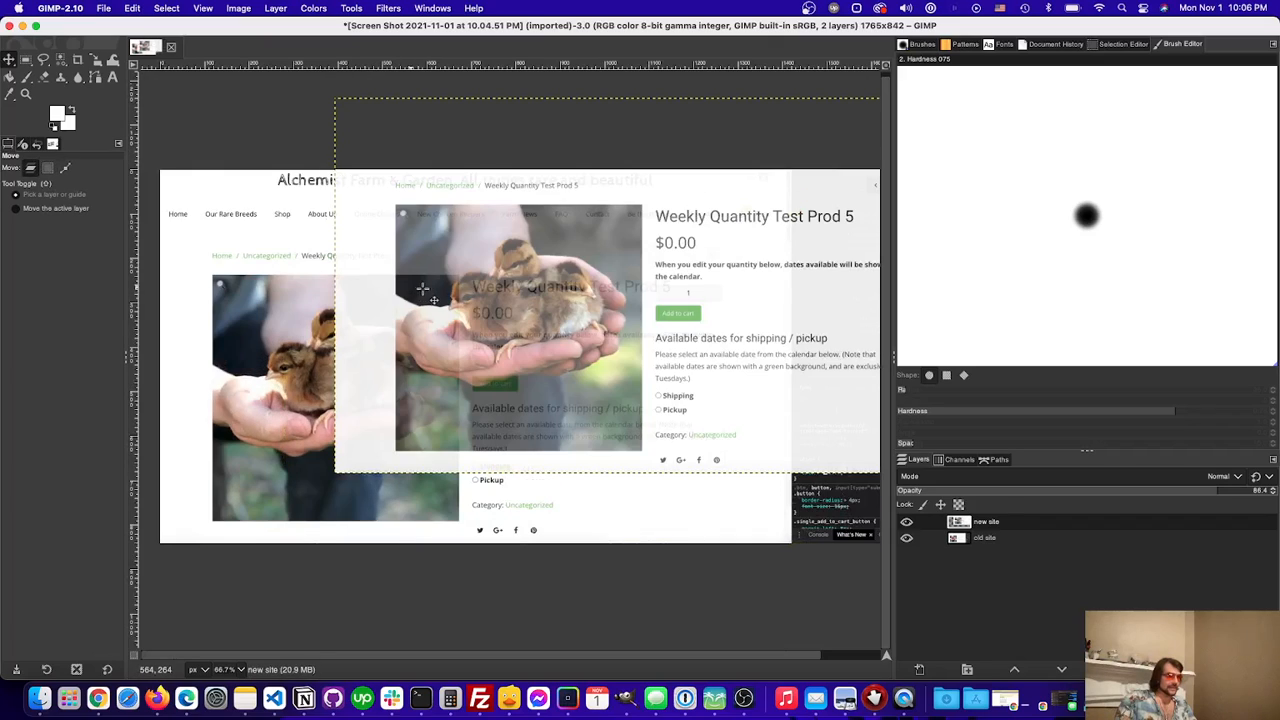
mouse_move(536, 316)
mouse_down()
mouse_move(574, 389)
mouse_move(523, 404)
mouse_up()
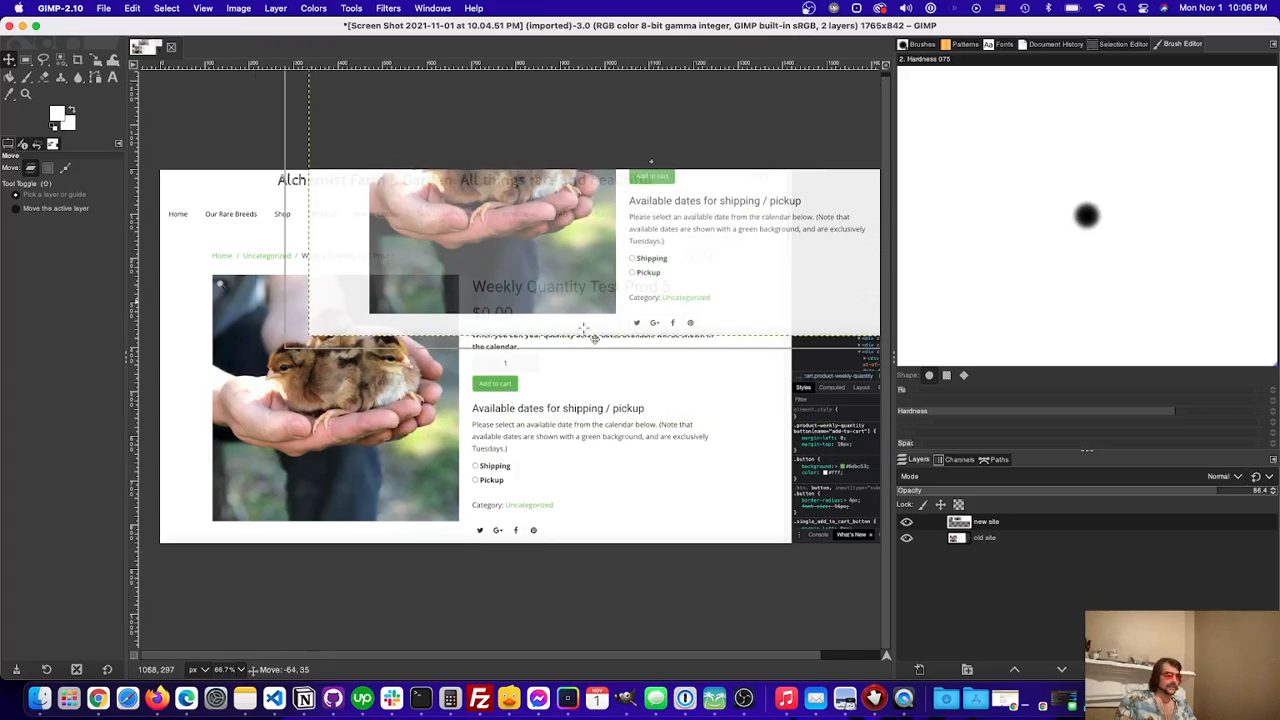
mouse_move(523, 404)
mouse_down()
mouse_move(576, 440)
mouse_move(580, 396)
mouse_up()
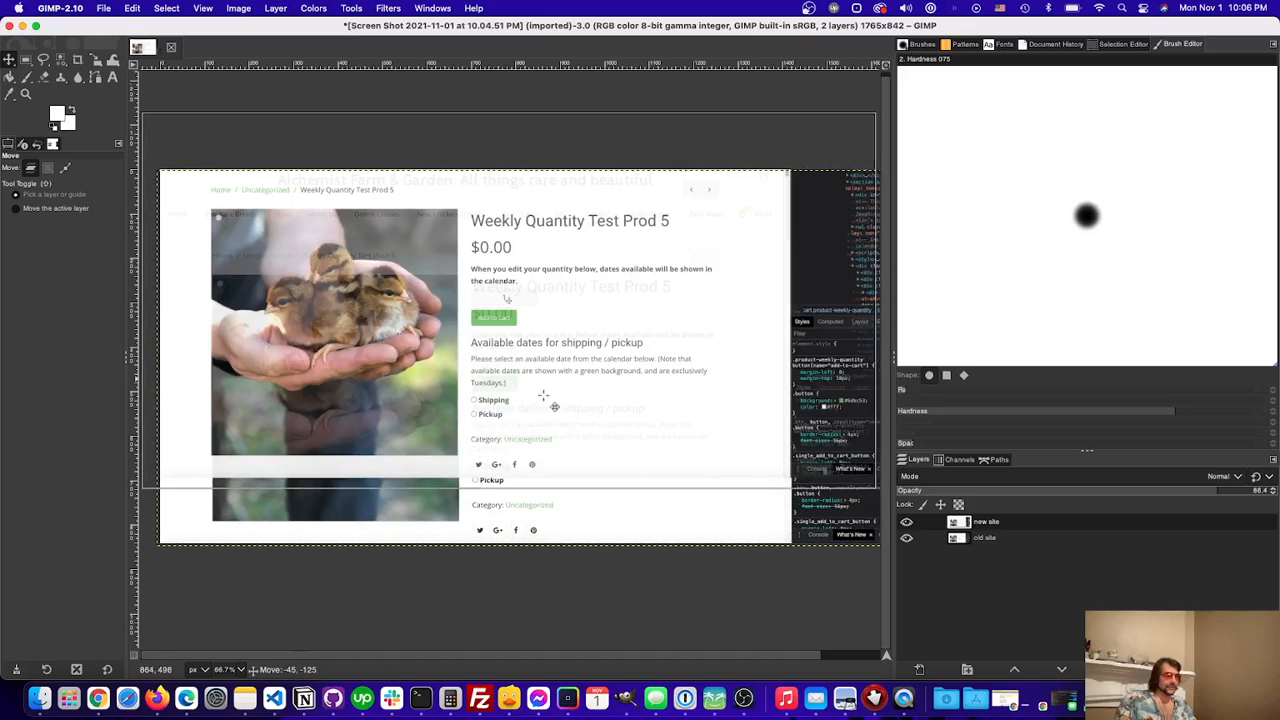
drag(580, 396, 552, 465)
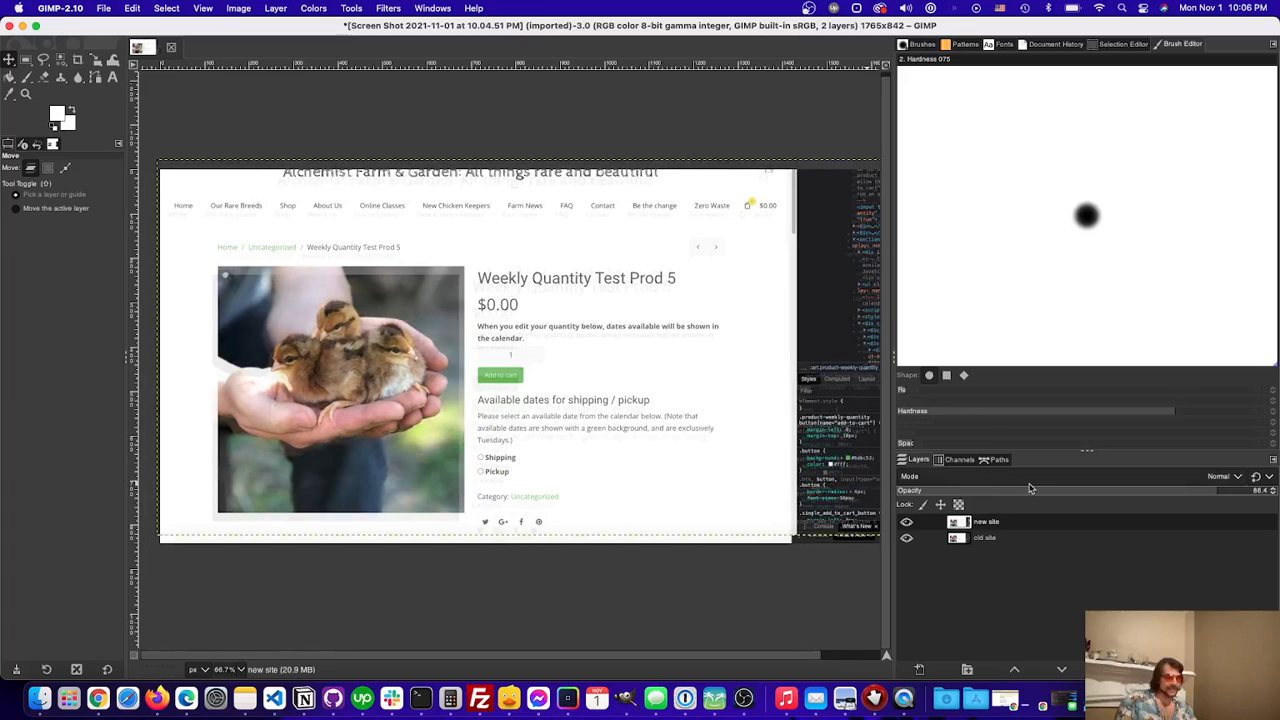
Fine-tune the opacity and nudge new site until its text coincides with old site.
drag(1100, 490, 1138, 490)
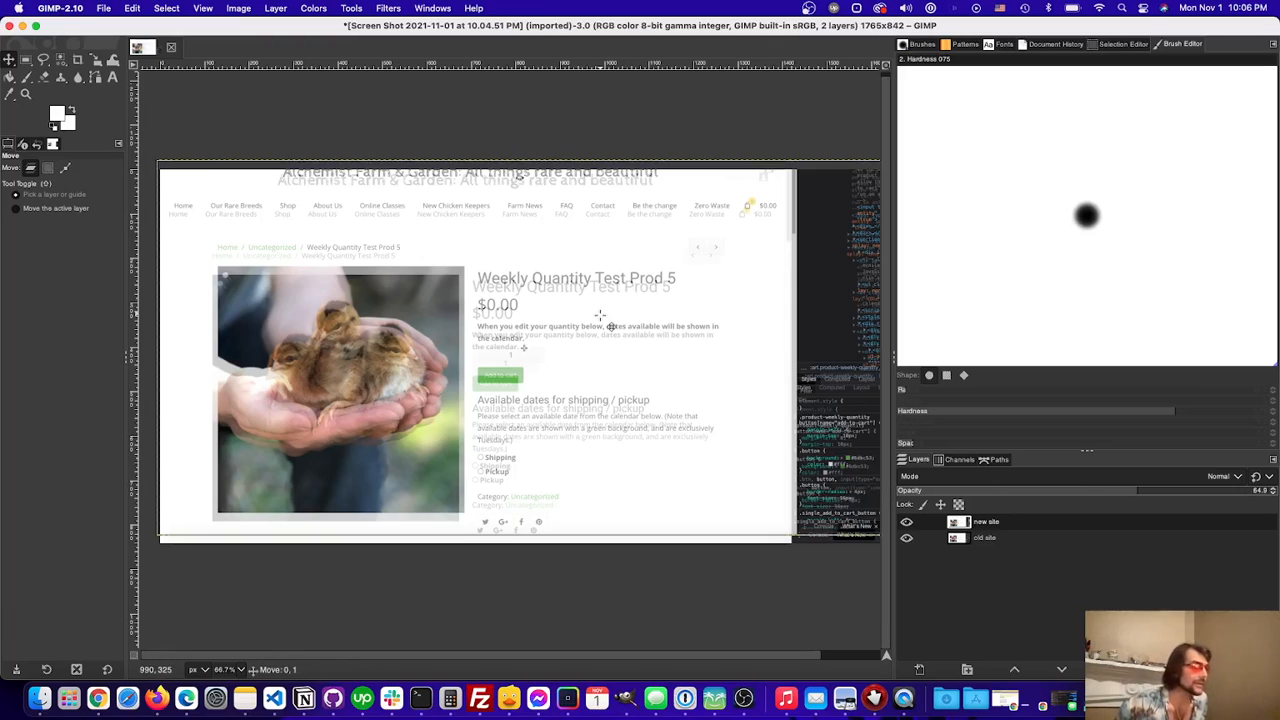
drag(601, 309, 593, 323)
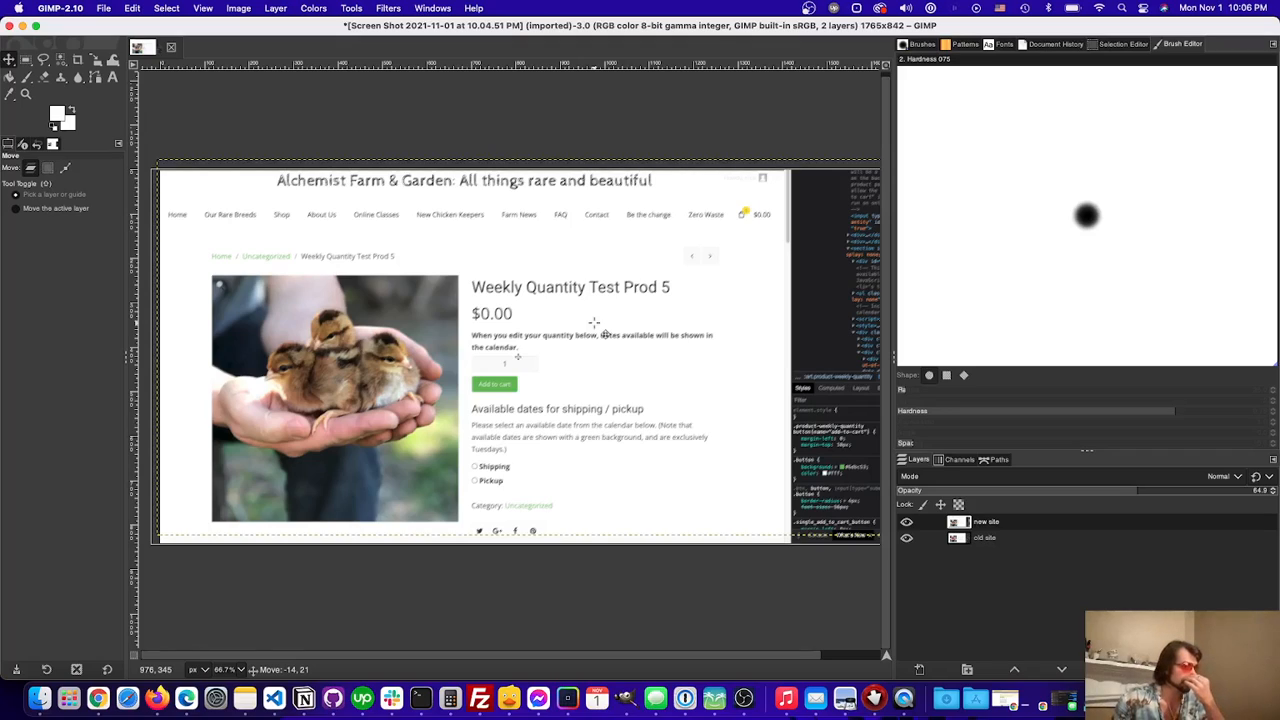
drag(593, 323, 593, 323)
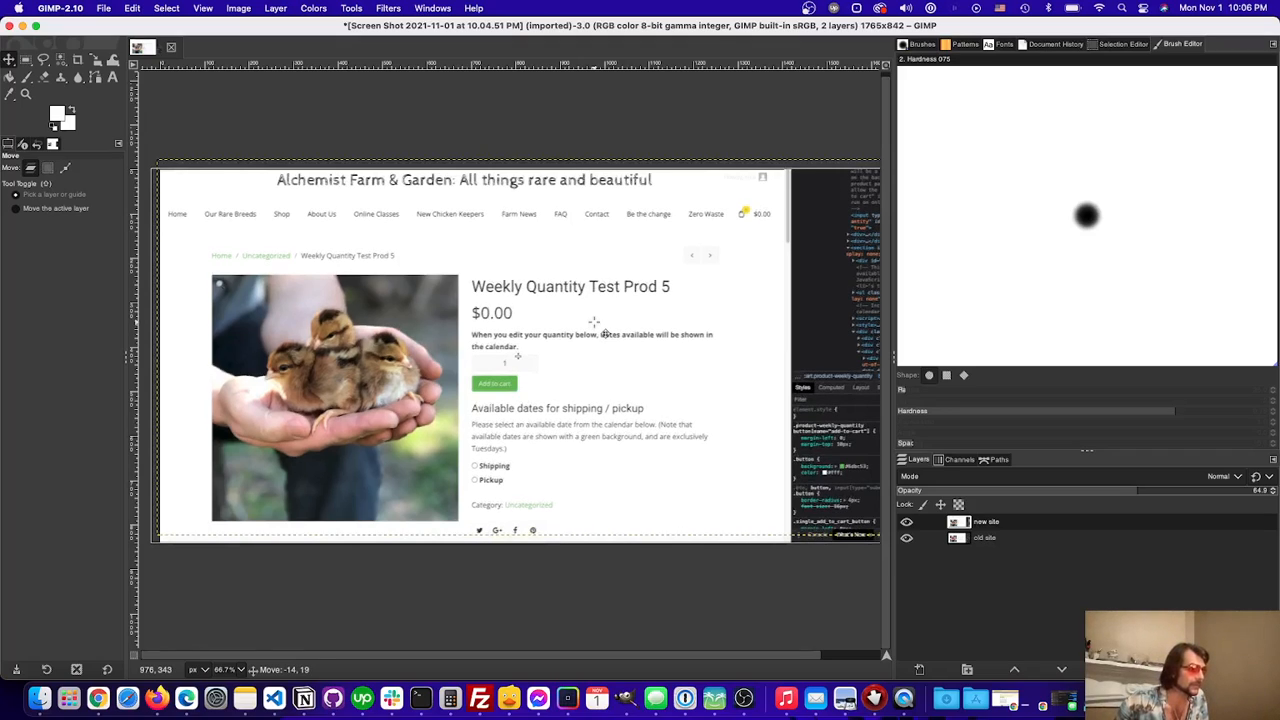
drag(558, 371, 559, 362)
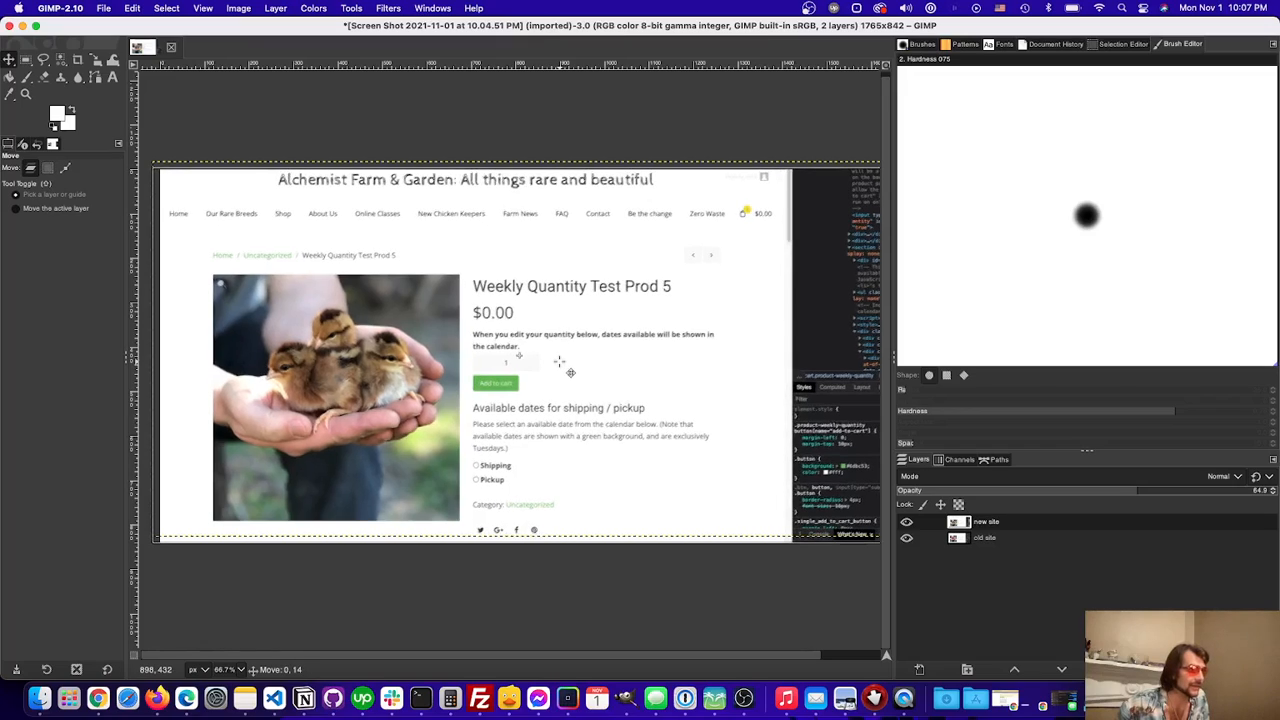